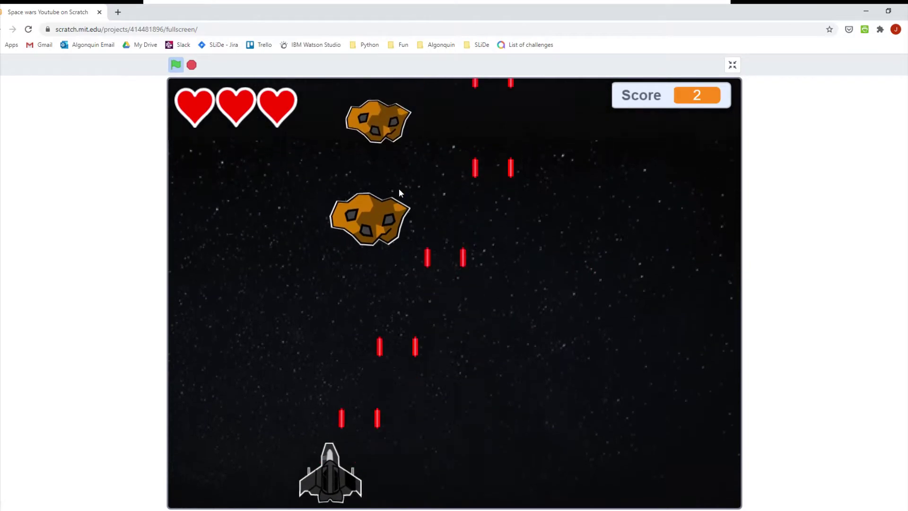
- Play the space game by steering the ship sideways while it fires at the asteroids, and stop the game
key("Right")
key("Left")
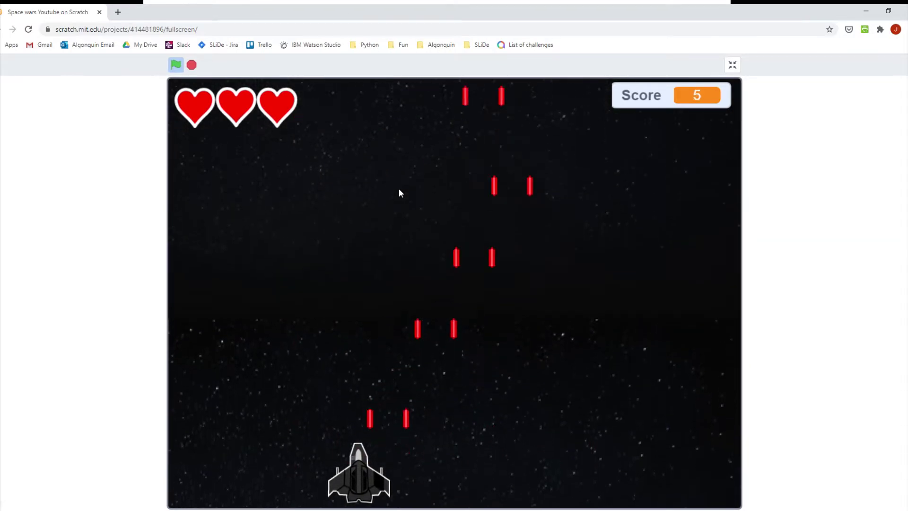
key("Right")
key("Left")
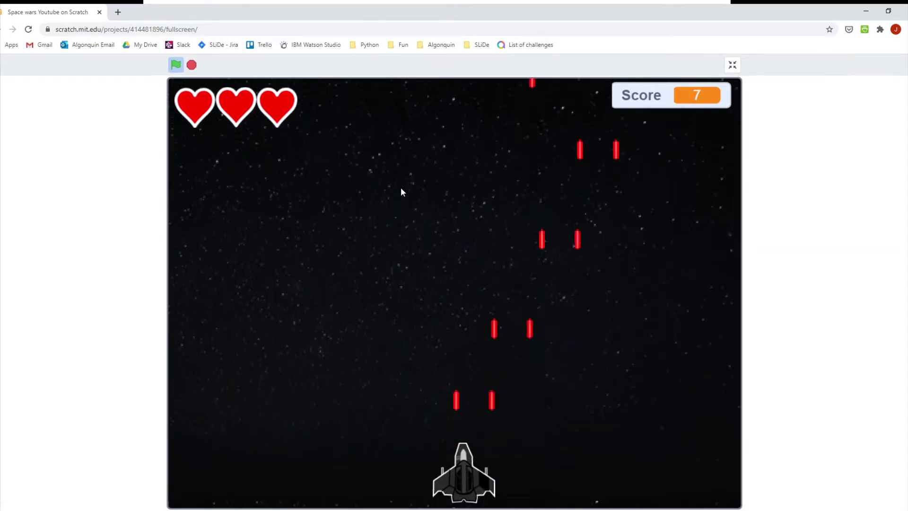
key("Right")
key("Left")
key("Left")
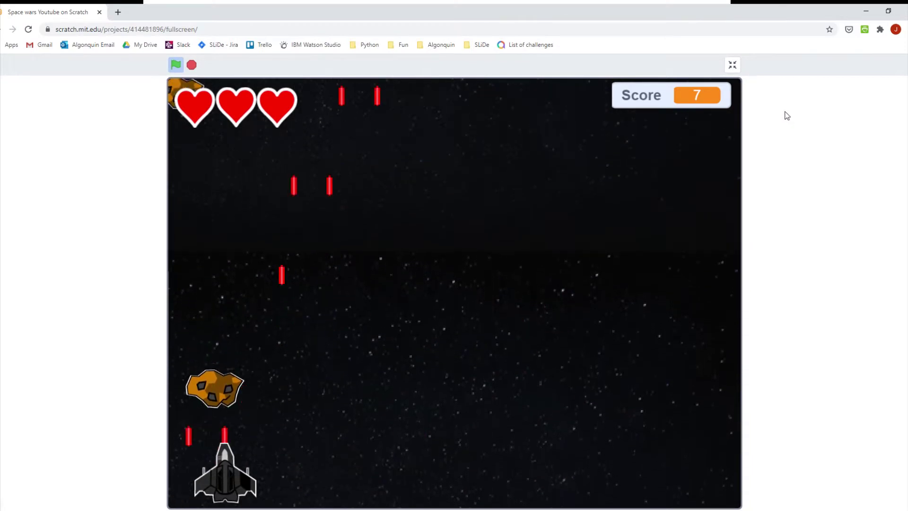
key("Right")
key("Left")
key("Right")
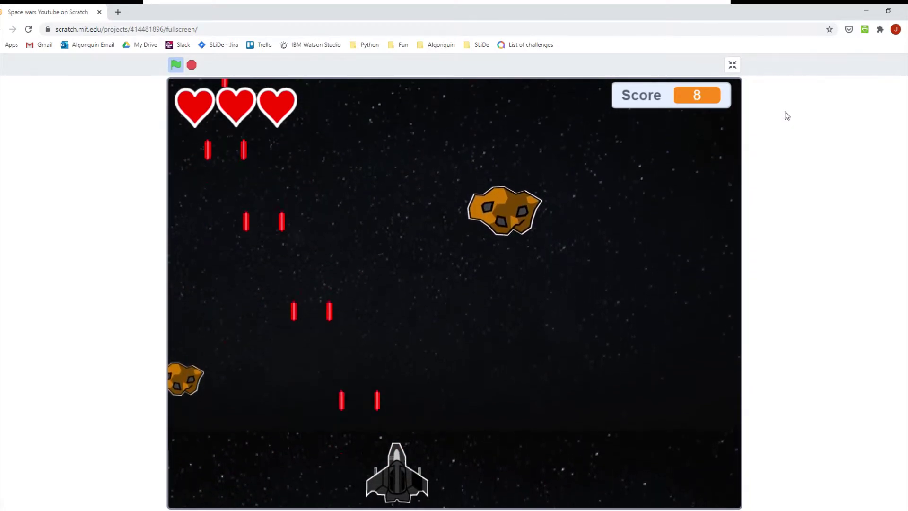
key("Left")
key("Right")
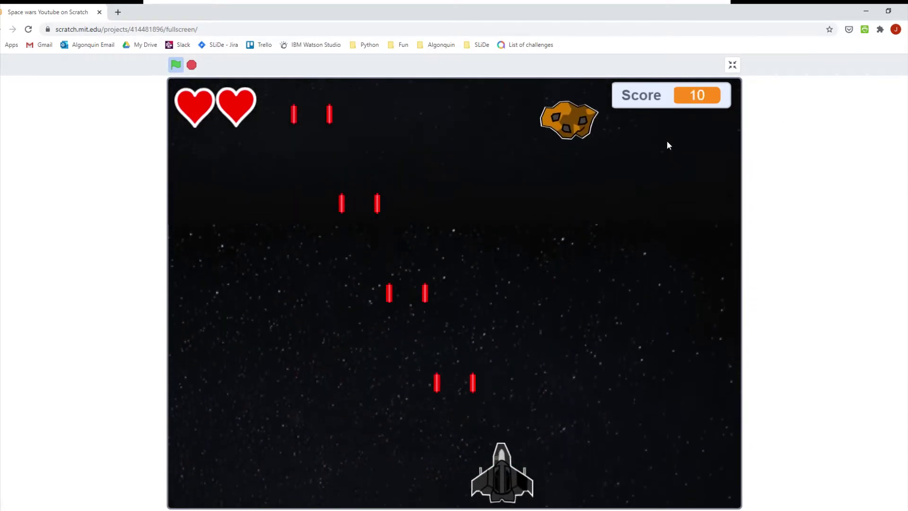
left_click(194, 65)
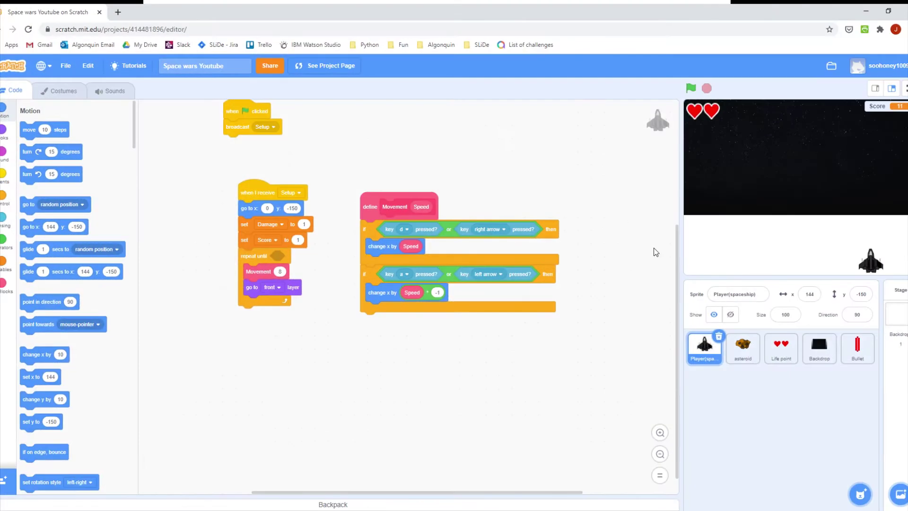
- Rename the asteroid sprite's existing costume as Asteroid
left_click(744, 347)
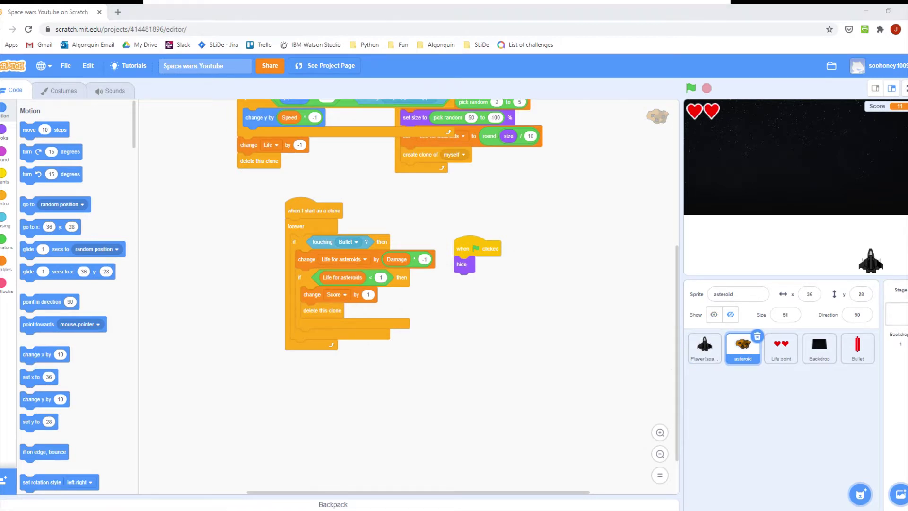
left_click(54, 91)
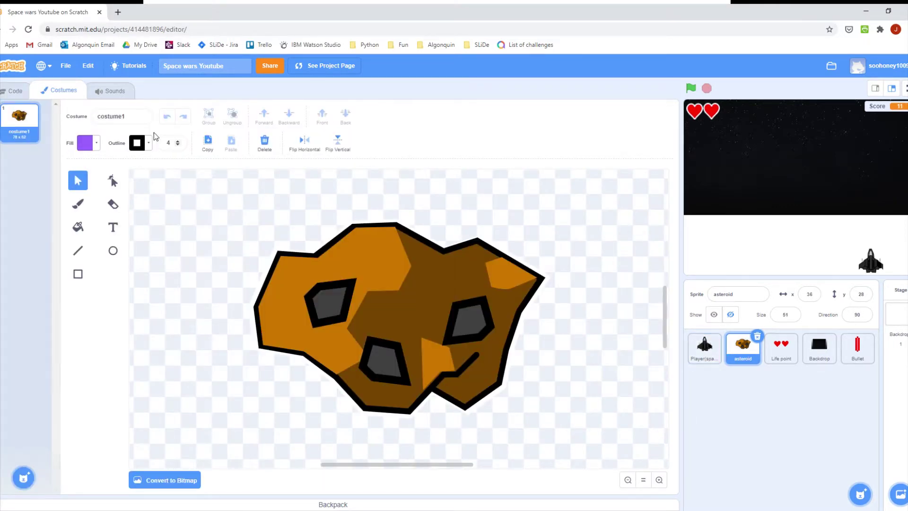
left_click(39, 145)
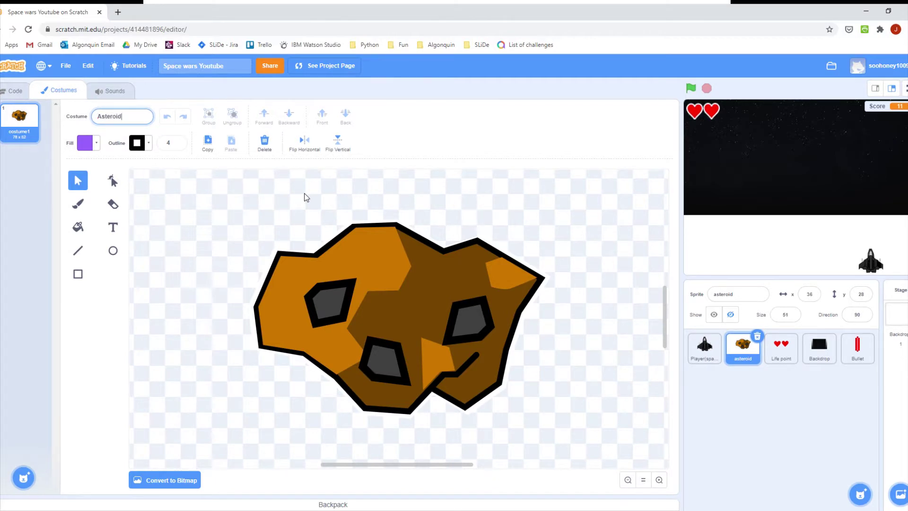
key("Return")
- Add a blank painted costume named 1 to the asteroid sprite and save the project
mouse_move(19, 485)
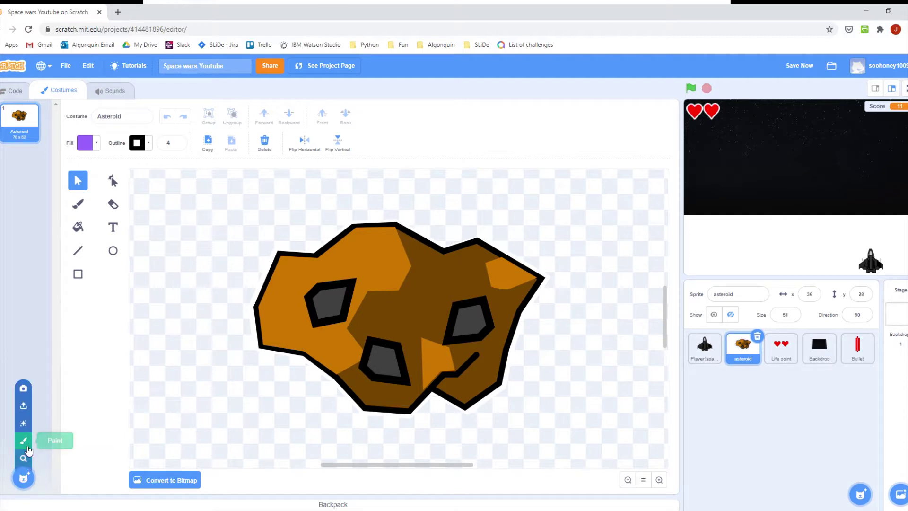
left_click(22, 440)
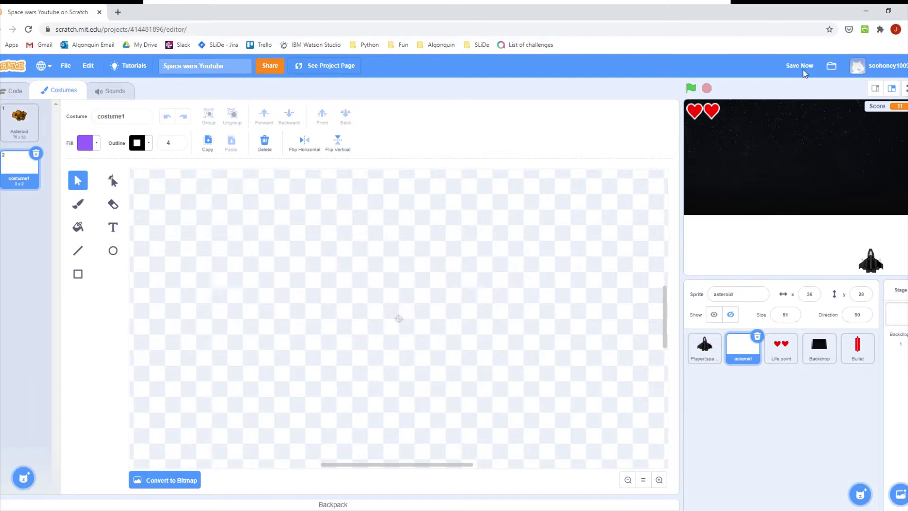
left_click(805, 69)
left_click(138, 117)
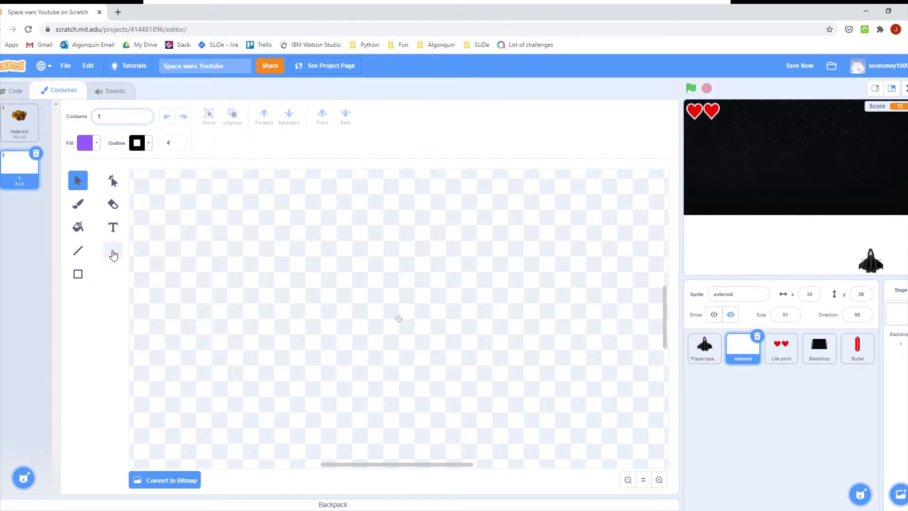
- Draw a yellow circle about 32 by 32 with no outline in the middle of costume 1
left_click(113, 251)
left_click(149, 143)
left_click_drag(99, 236, 104, 241)
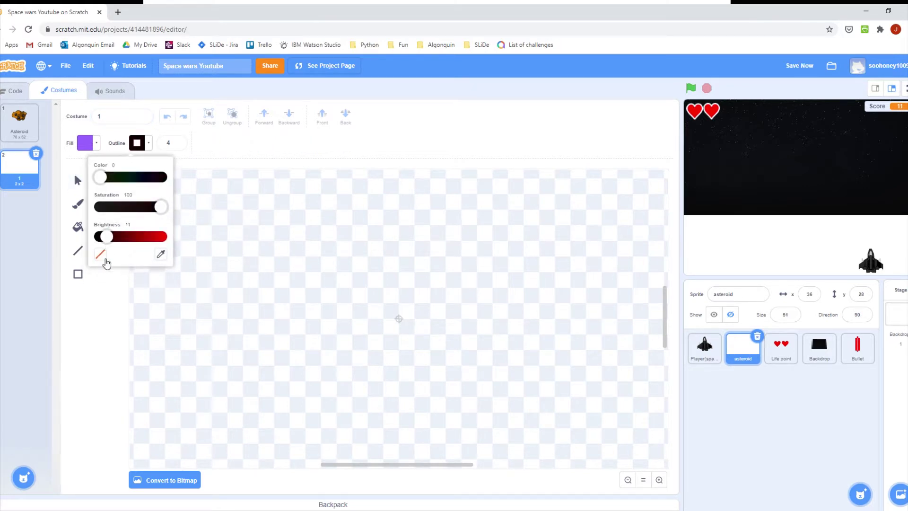
left_click(100, 254)
left_click(89, 143)
left_click_drag(103, 178, 59, 185)
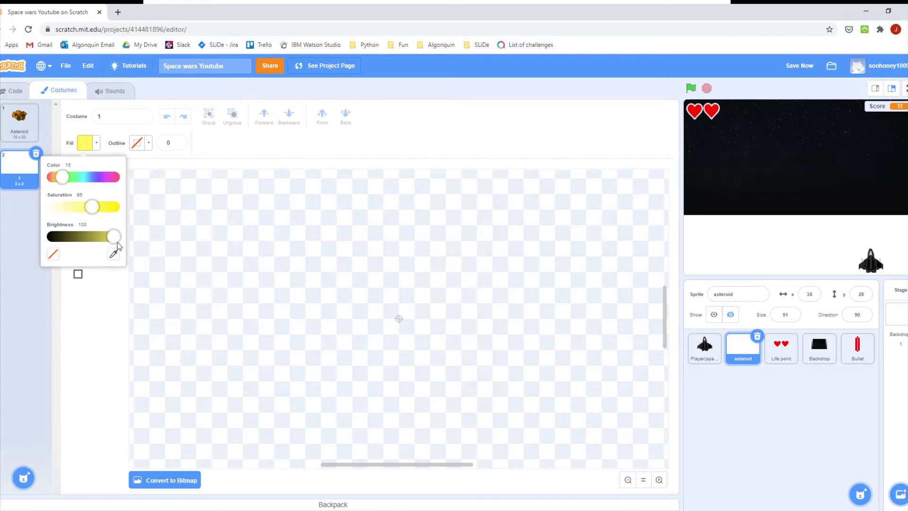
left_click_drag(373, 235, 497, 360)
- Reshape the yellow circle's edge into a wavy star by adding points and pulling some of them inward
left_click(113, 180)
left_click(357, 265)
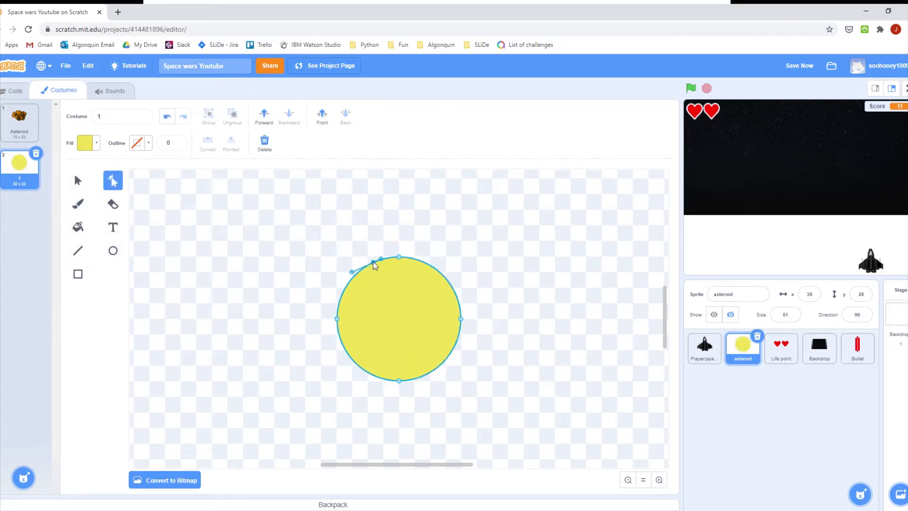
left_click_drag(402, 263, 400, 257)
left_click_drag(440, 280, 441, 273)
left_click_drag(359, 284, 354, 277)
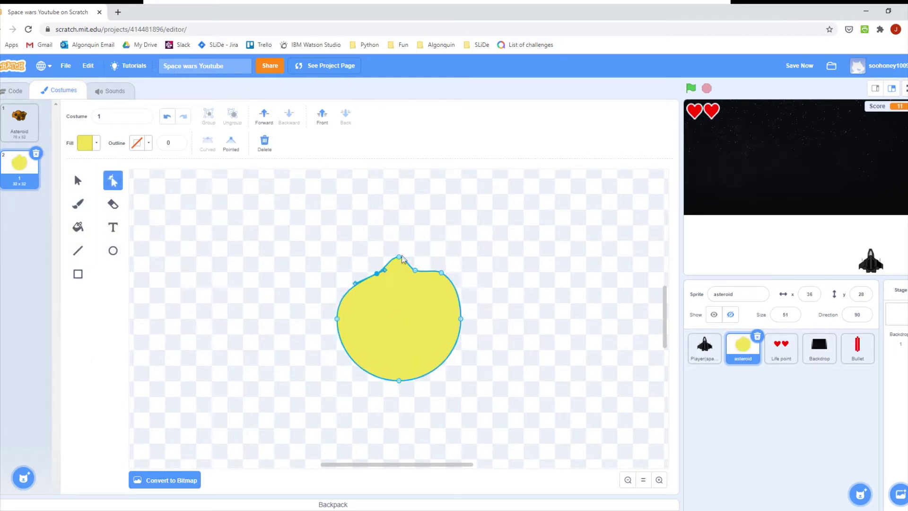
left_click_drag(399, 257, 396, 260)
mouse_move(343, 303)
left_mouse_down()
mouse_move(374, 362)
mouse_move(364, 358)
mouse_move(450, 350)
left_mouse_up()
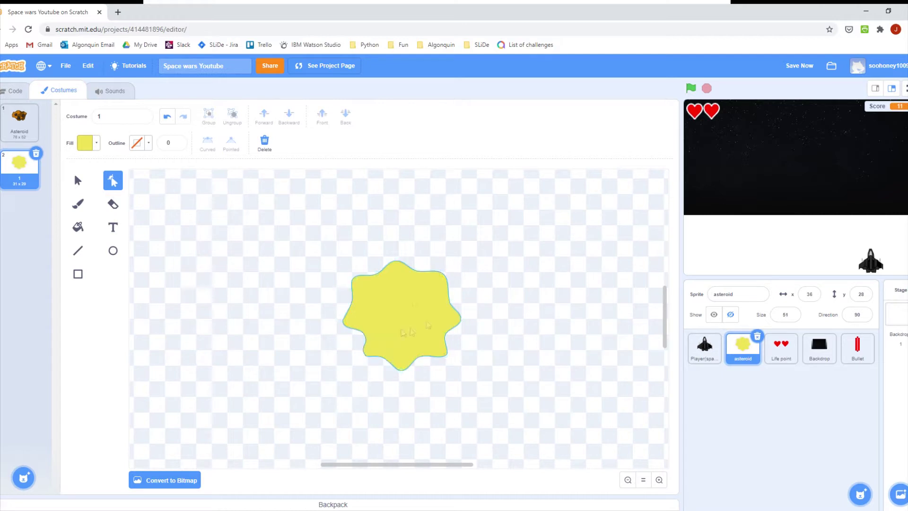
- Refine the yellow star's lower lobes by adjusting its bottom tip and the inner points on both lower sides
left_click(403, 333)
left_click(401, 373)
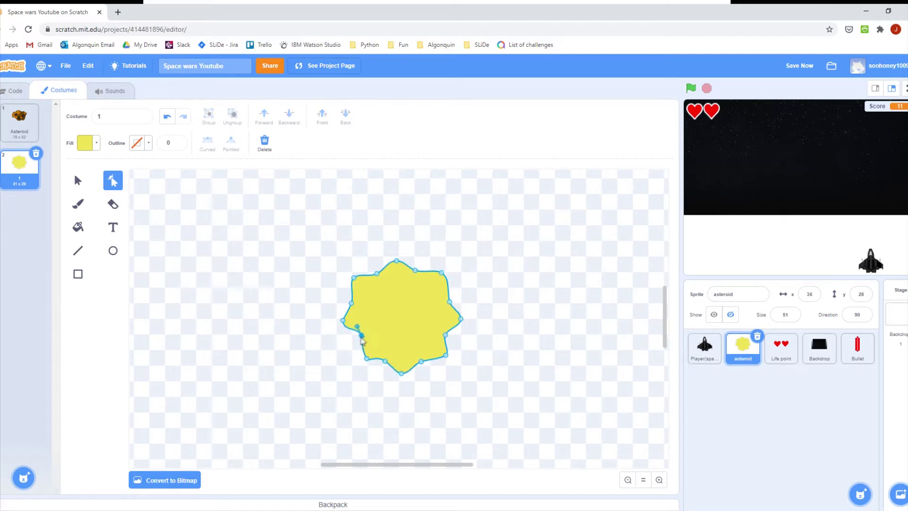
left_click(513, 280)
left_click(447, 339)
key("ctrl+z")
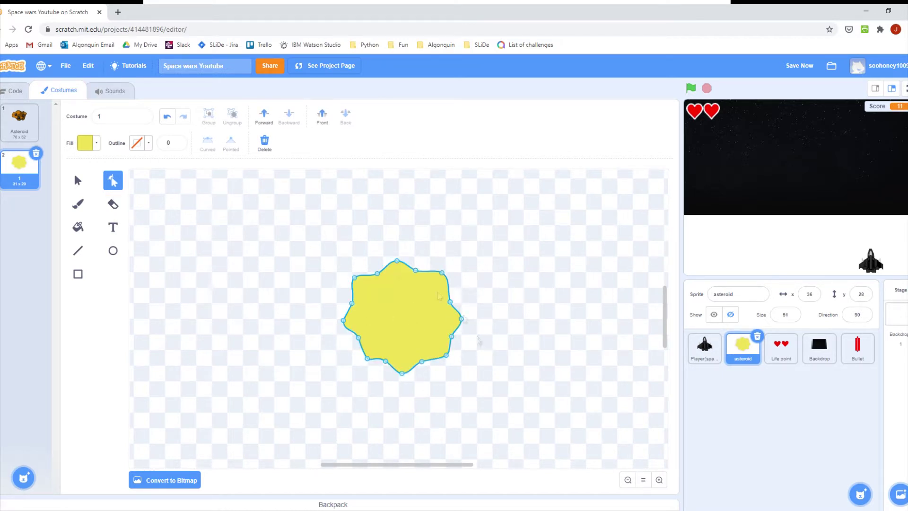
- Shrink the star in costume 1 to about 26 by 24 and duplicate the costume, rotating and slightly enlarging the copy's star
left_click(78, 181)
right_click(20, 179)
left_click(38, 187)
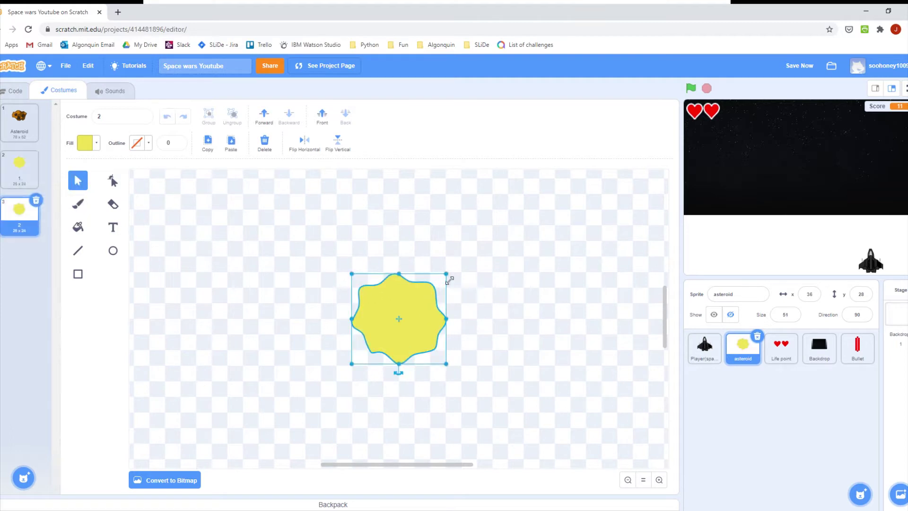
left_click_drag(398, 372, 433, 327)
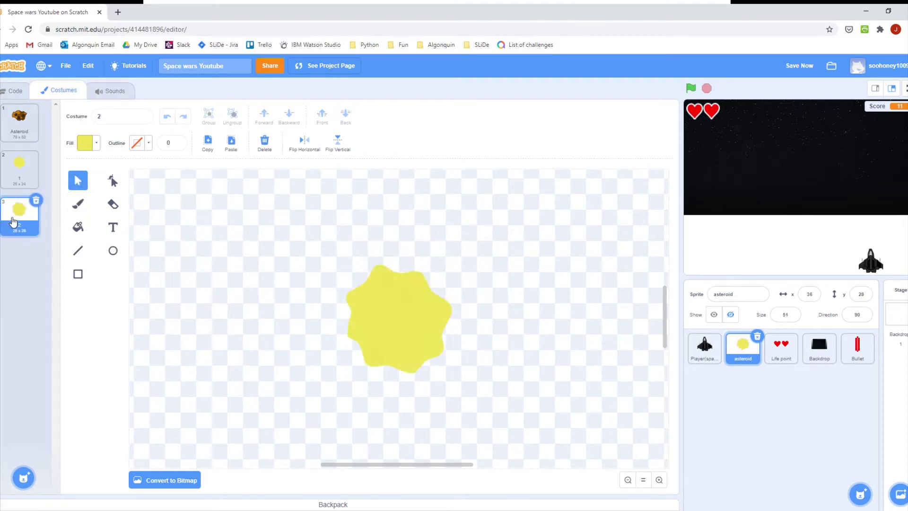
- Duplicate costume 2 and add an enlarged copy of the yellow star in the new costume 3
right_click(19, 216)
left_click(38, 222)
left_click(421, 331)
left_click_drag(476, 276, 494, 254)
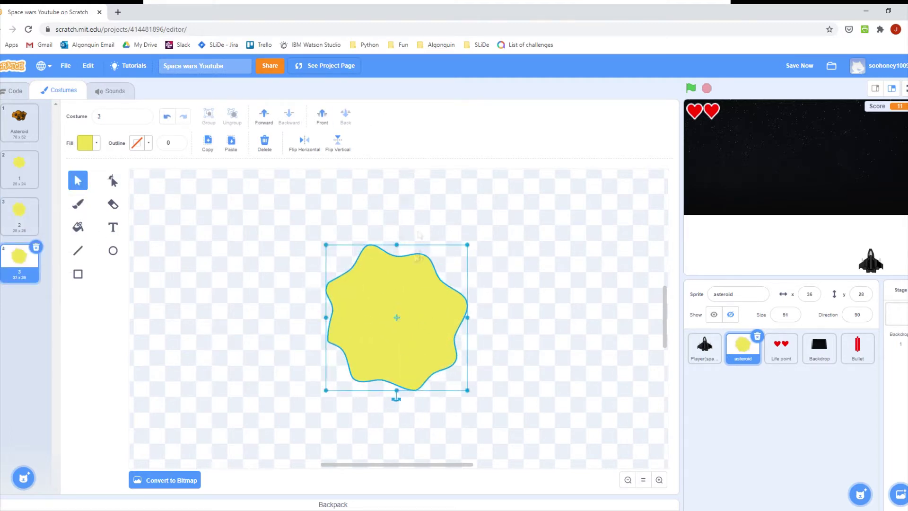
- Recolor the larger star orange behind the yellow one and shrink the yellow star slightly
left_click(86, 142)
left_click(56, 196)
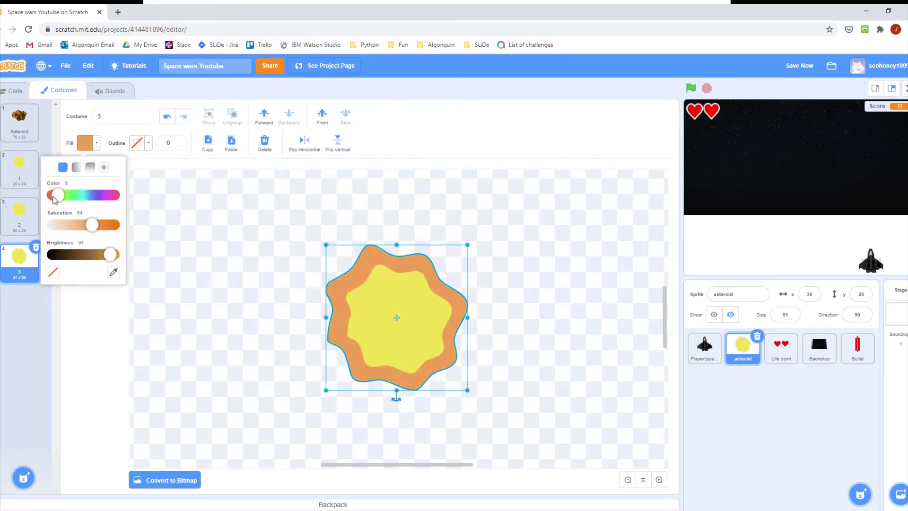
left_click(473, 317)
left_click(372, 280)
key("a")
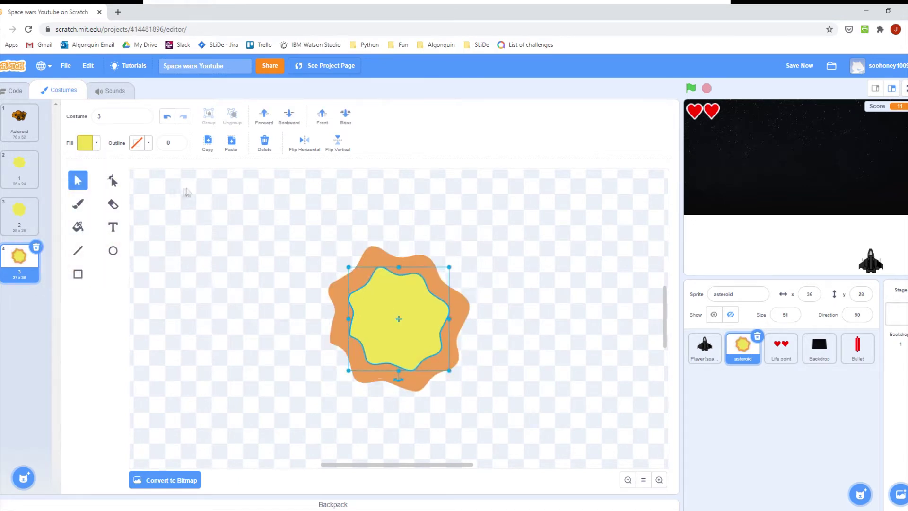
- Reshape the orange star's outline points so its lobes become sharper and more irregular
left_click(400, 260)
left_click(440, 280)
left_click_drag(469, 301, 454, 370)
left_click_drag(386, 382, 390, 378)
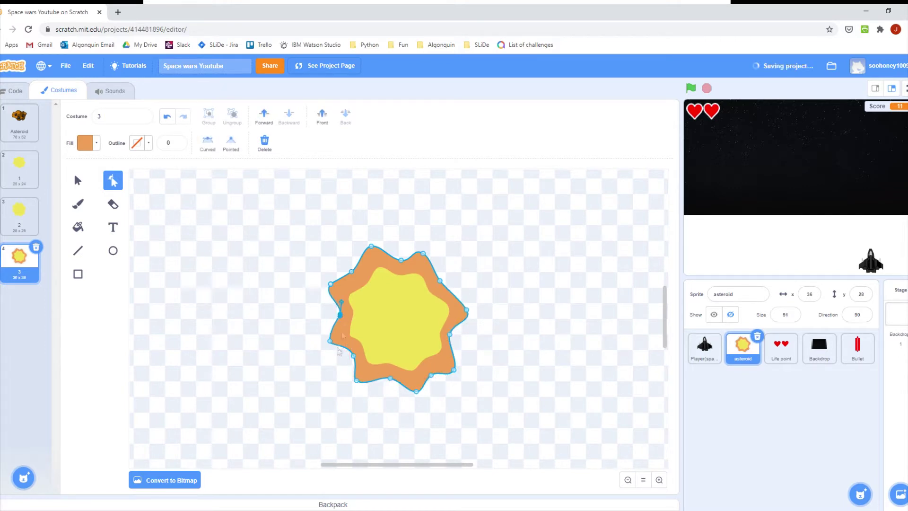
left_click(322, 336)
- Duplicate costume 3 and add an enlarged copy of the star shape in the new costume 4
right_click(26, 287)
left_click(40, 293)
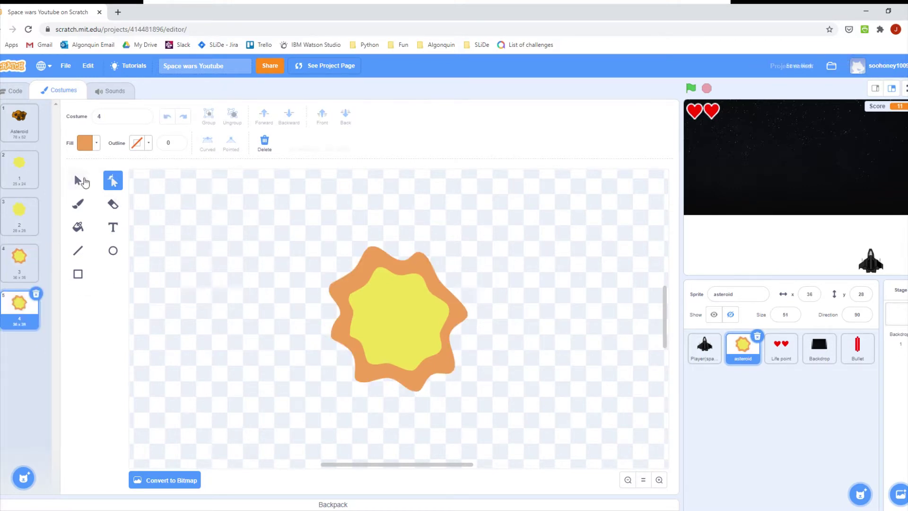
left_click(78, 180)
left_click(400, 317)
left_click_drag(481, 280, 519, 235)
- Recolor the enlarged star red, then center and rotate it behind the orange and yellow layers
left_click(87, 142)
left_click_drag(60, 198, 49, 195)
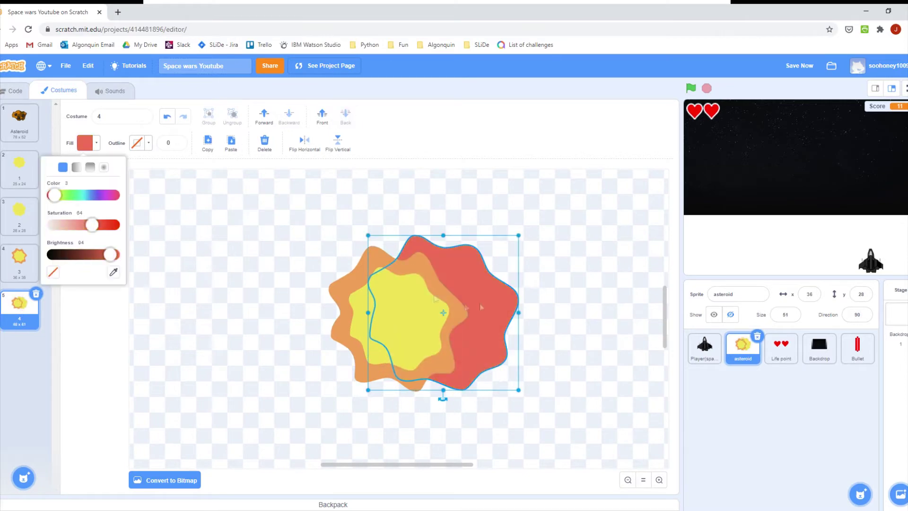
left_click_drag(473, 331, 432, 334)
mouse_move(414, 404)
left_mouse_down()
mouse_move(425, 400)
mouse_move(416, 403)
left_mouse_up()
- Move the asteroid's "when I receive Setup" script clear of the overlapping clone script in the code area
left_click(14, 90)
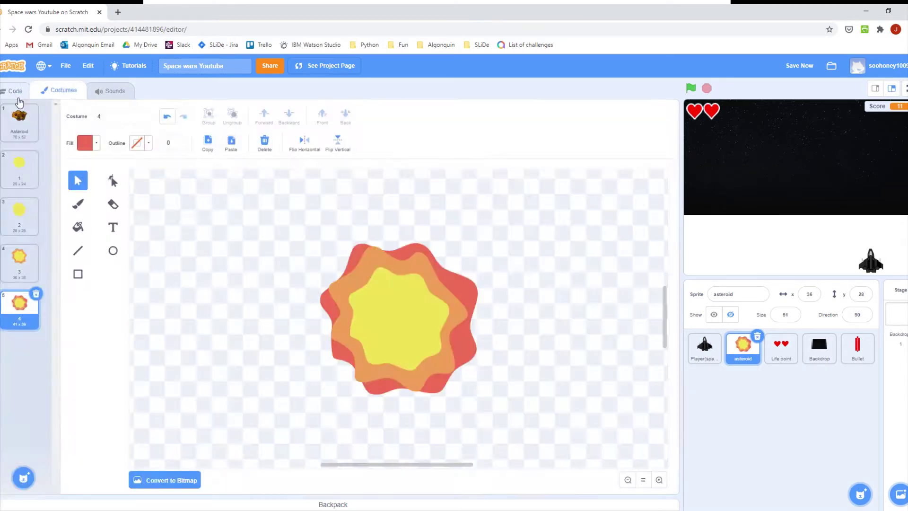
scroll(204, 253, "up", 5)
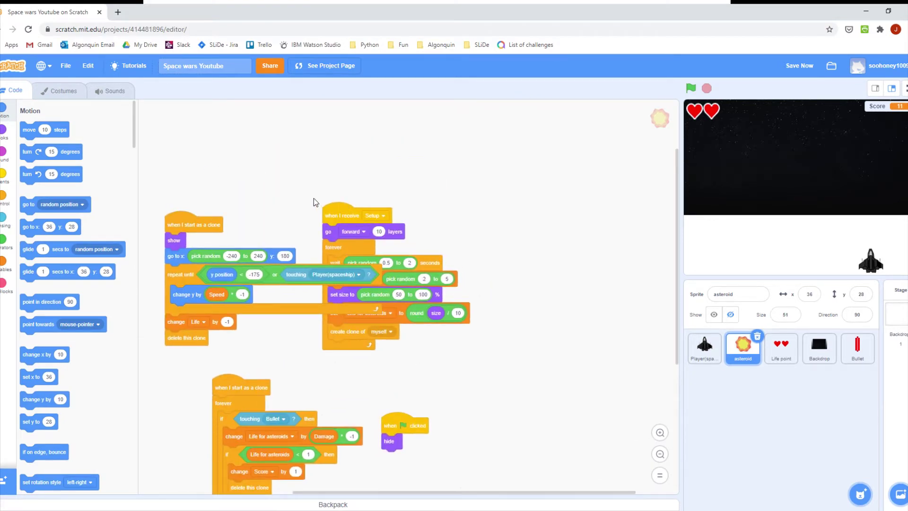
left_click_drag(392, 213, 470, 195)
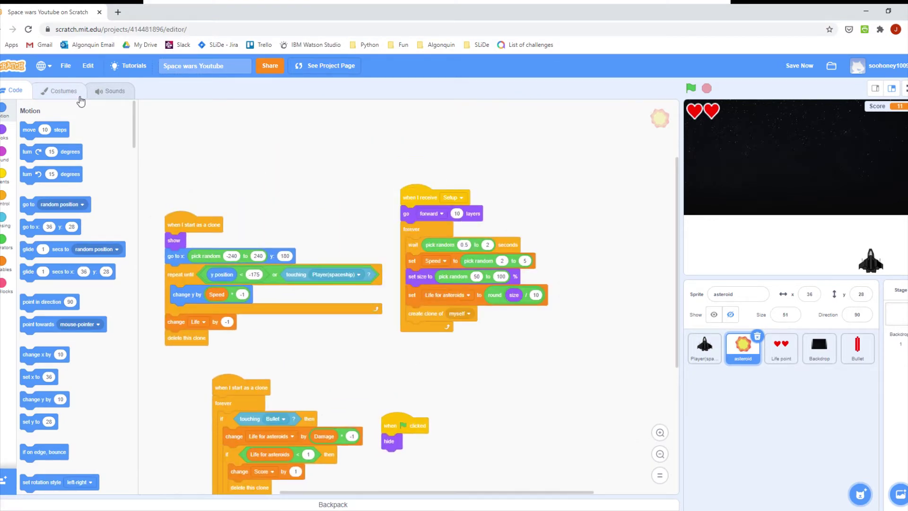
- Save the project, then enlarge the red star in costume 4 slightly and center it on the canvas
left_click(59, 91)
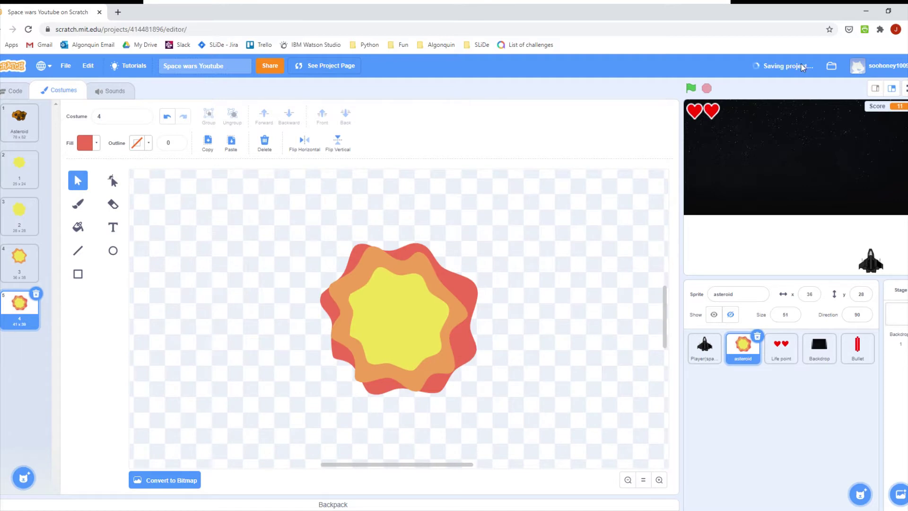
left_click(353, 251)
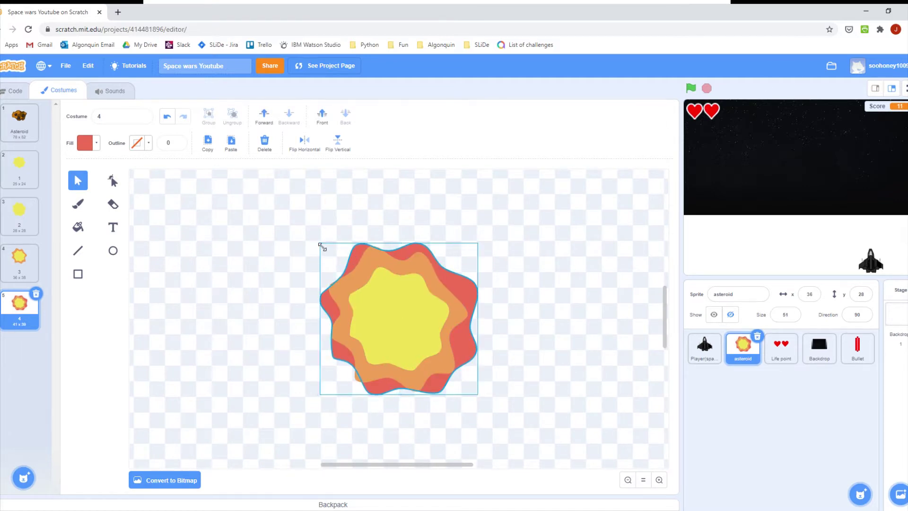
left_click_drag(320, 243, 308, 231)
left_click_drag(392, 313, 399, 319)
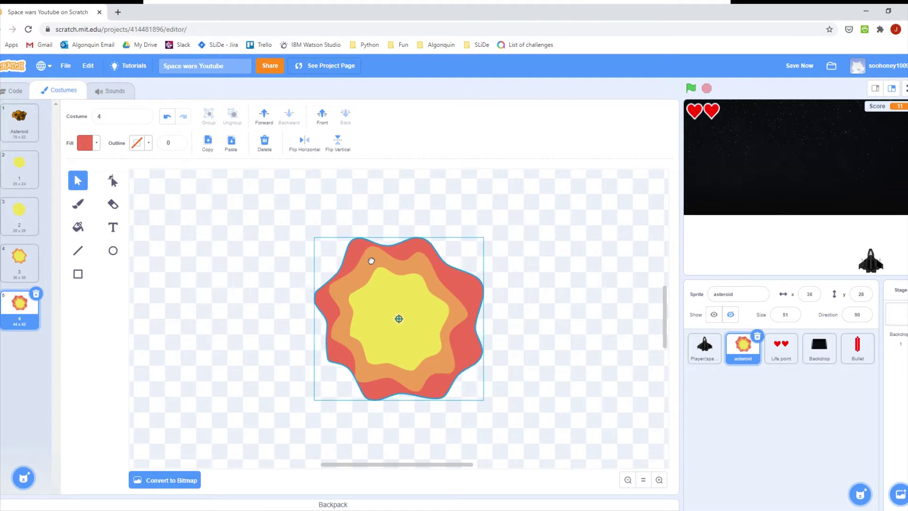
left_click(223, 217)
- Flip through the asteroid's explosion costumes 1 to 4 in order several times to preview the animation
left_click(23, 176)
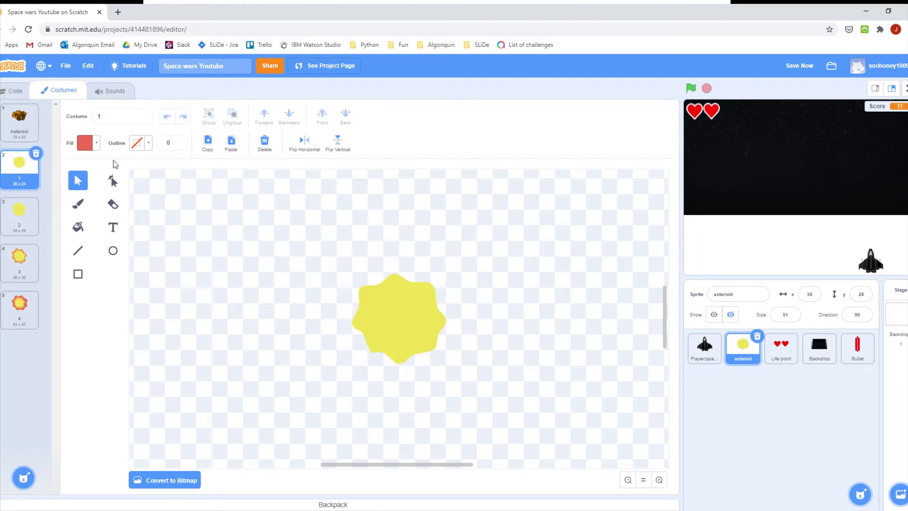
left_click(22, 214)
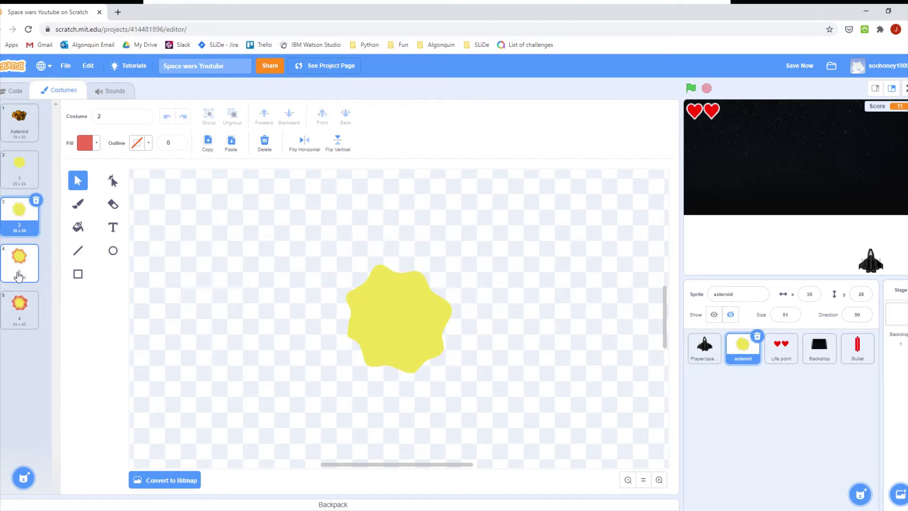
left_click(18, 277)
left_click(23, 307)
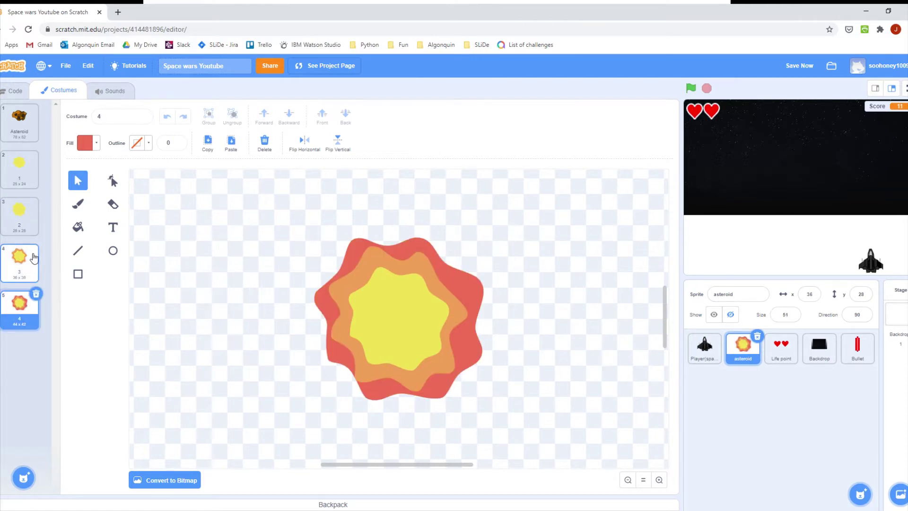
left_click(22, 177)
left_click(22, 213)
left_click(19, 274)
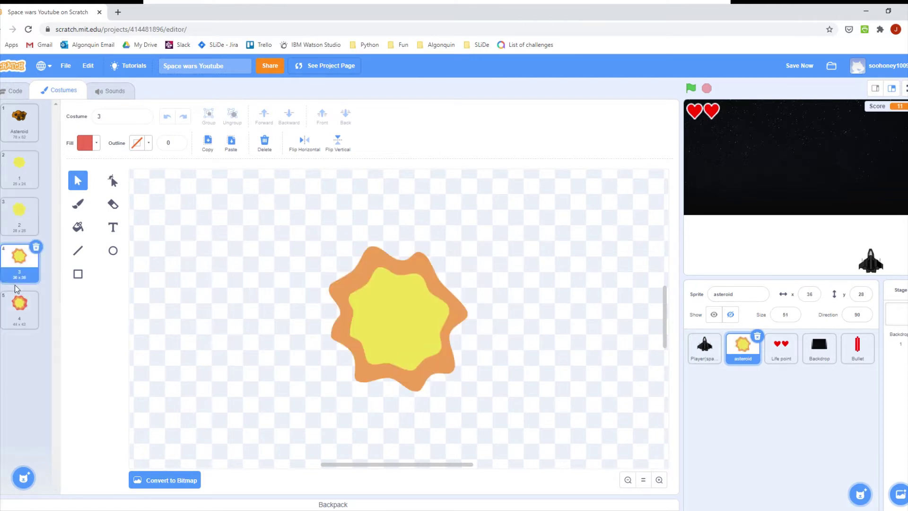
left_click(19, 306)
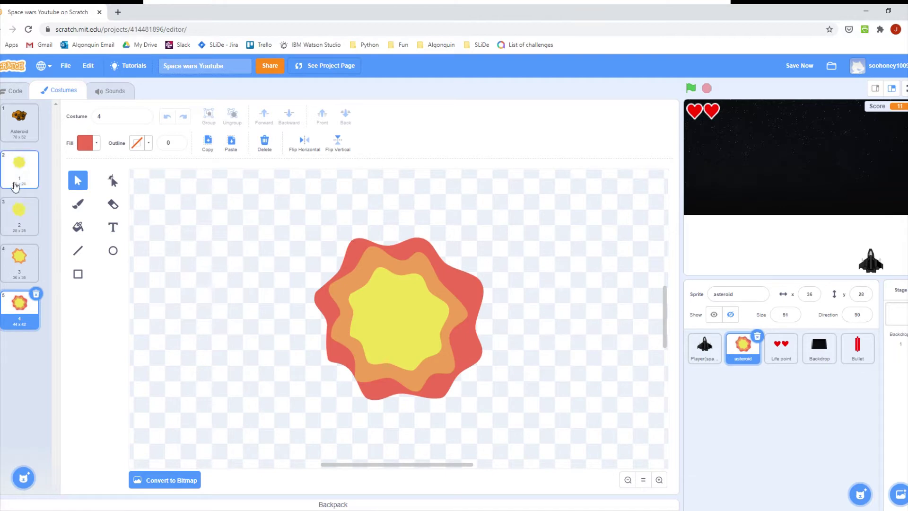
left_click(16, 182)
left_click(19, 215)
left_click(19, 260)
left_click(19, 303)
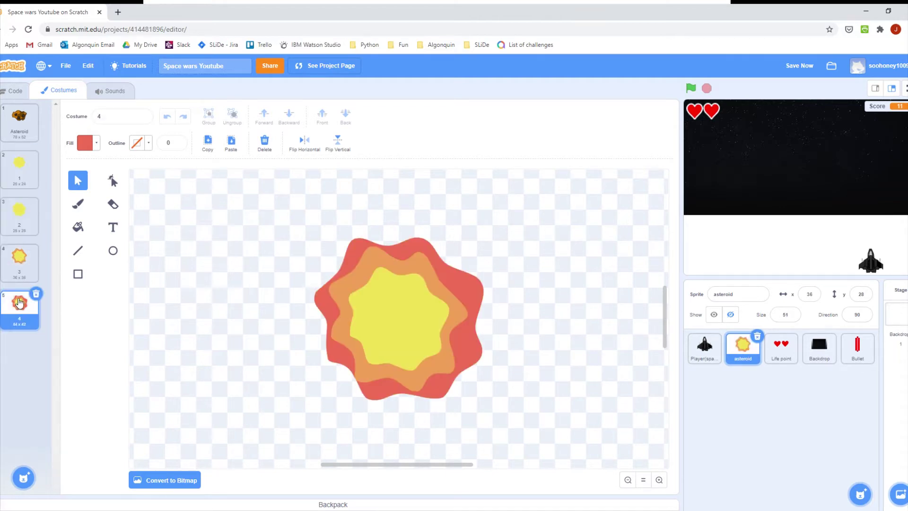
right_click(19, 303)
left_click(52, 309)
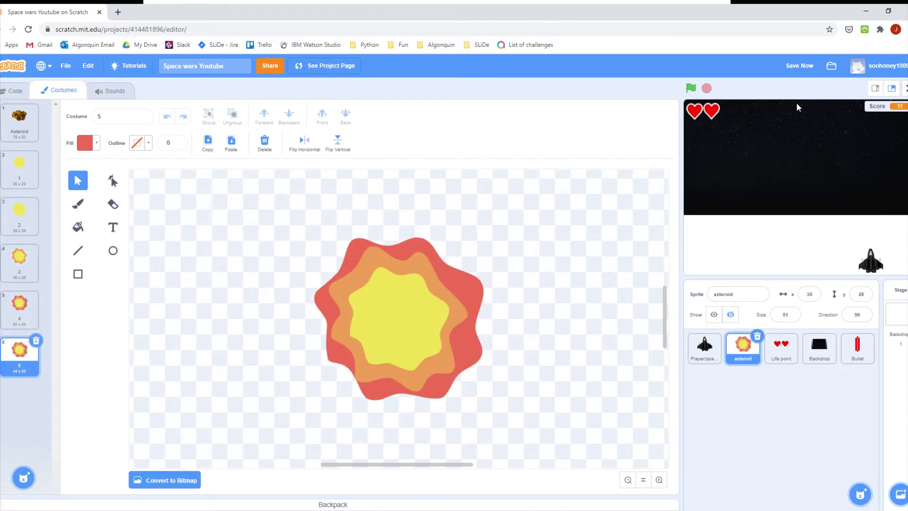
left_click(428, 323)
key("Delete")
left_click(427, 323)
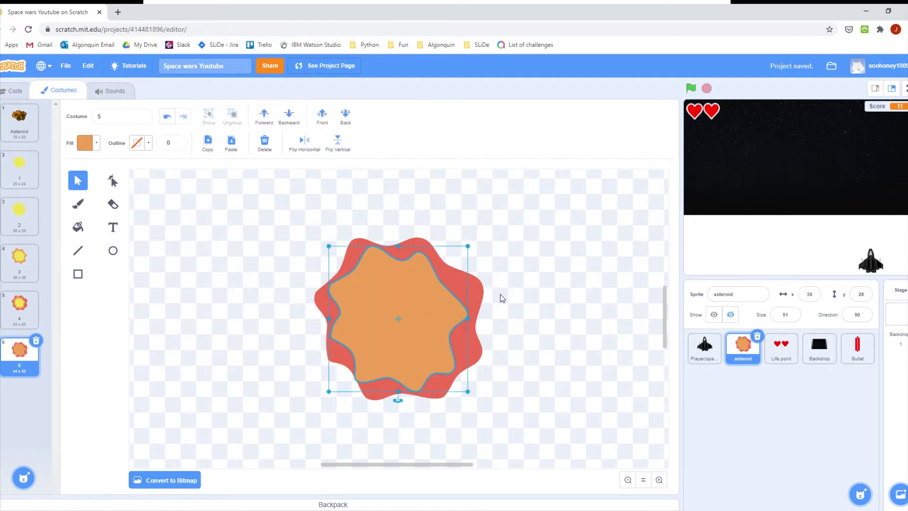
key("Delete")
left_click(113, 182)
left_click(401, 310)
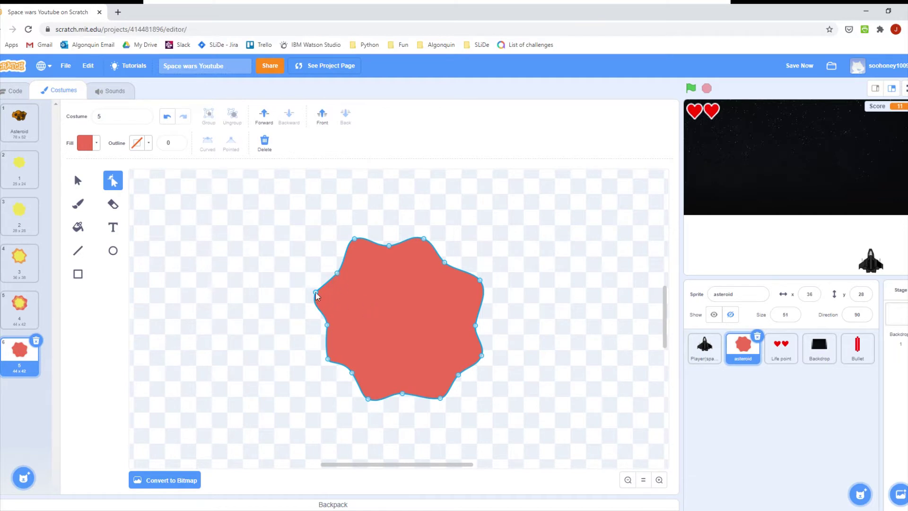
left_click(36, 341)
- Duplicate costume 4 as costume 5 and reshape its yellow star by pulling outer points into long, uneven spikes
right_click(28, 314)
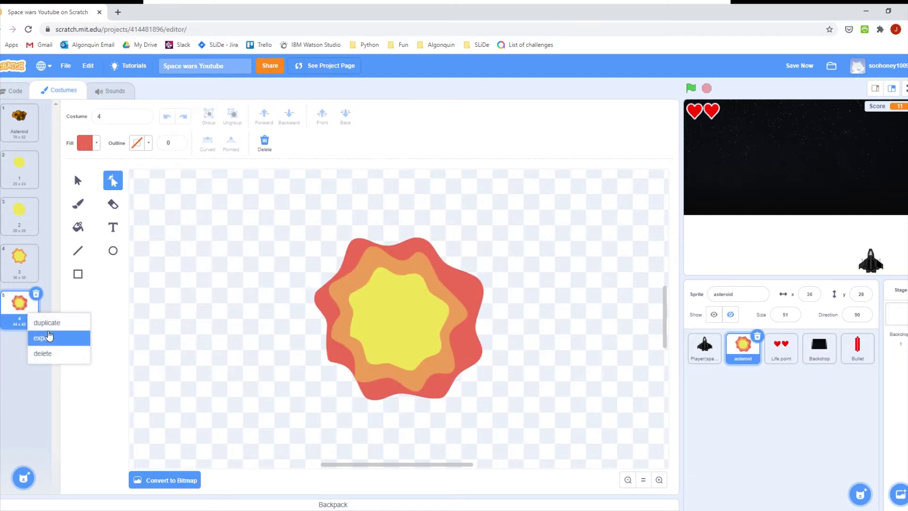
left_click(46, 322)
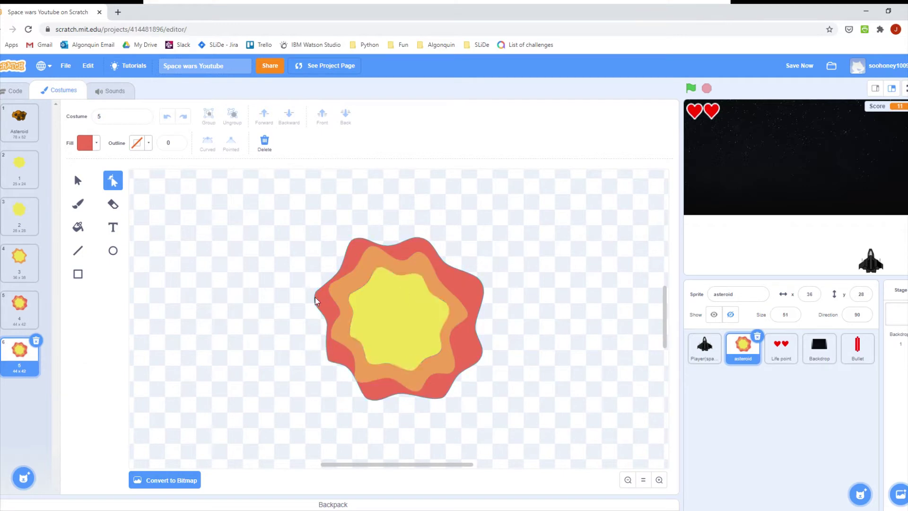
left_click(391, 308)
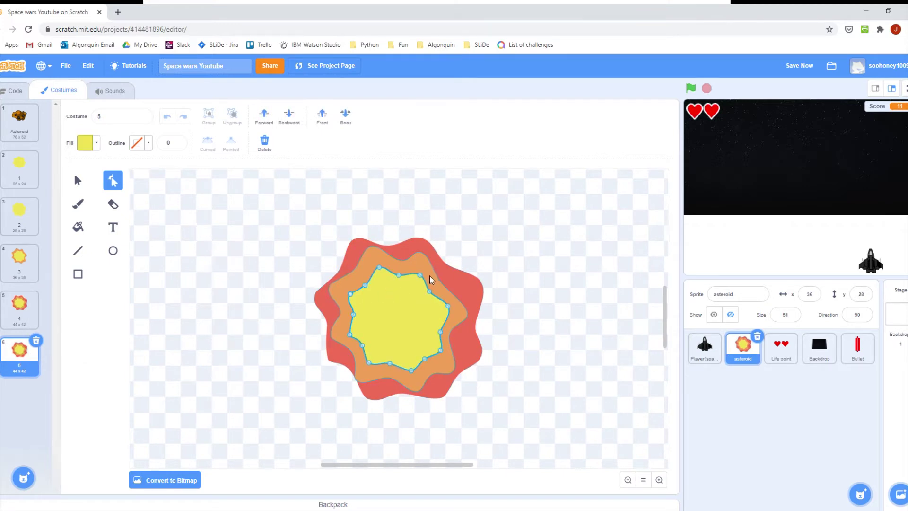
left_click_drag(421, 278, 436, 247)
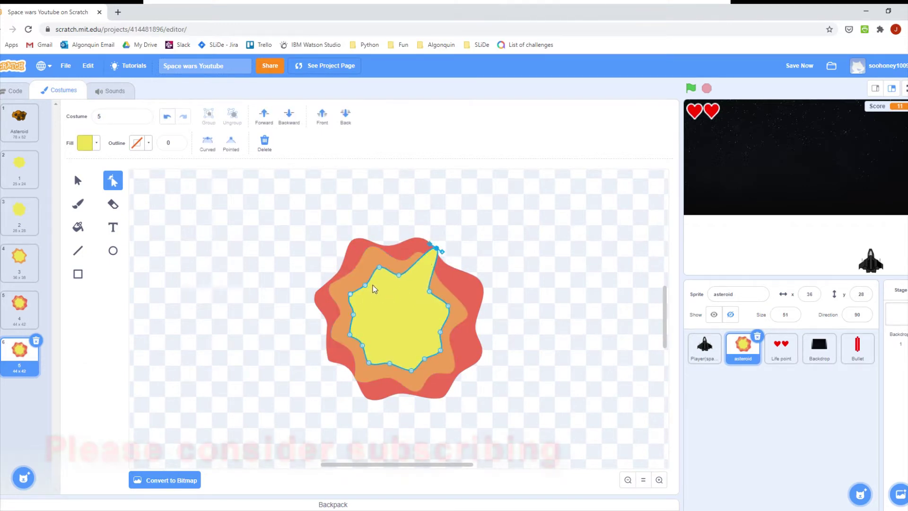
left_click_drag(380, 268, 340, 256)
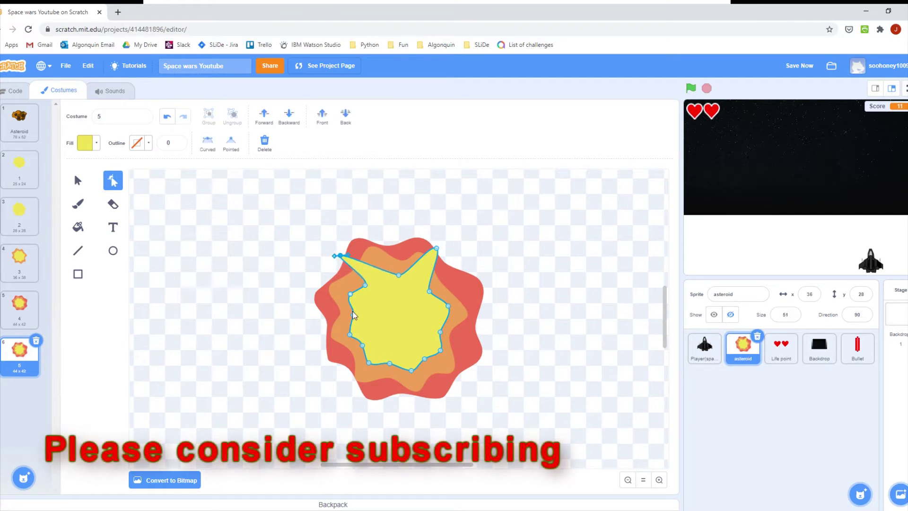
left_click_drag(353, 315, 310, 335)
left_click_drag(366, 355, 331, 388)
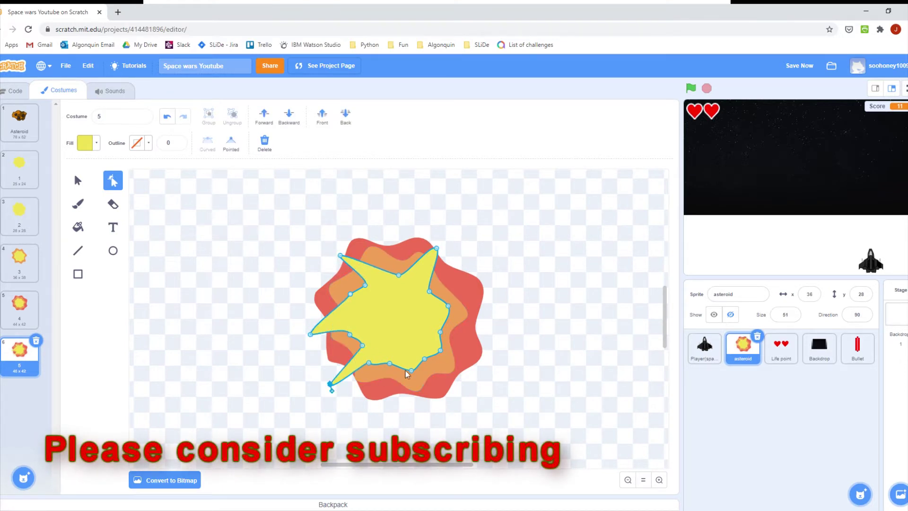
left_click_drag(415, 373, 457, 381)
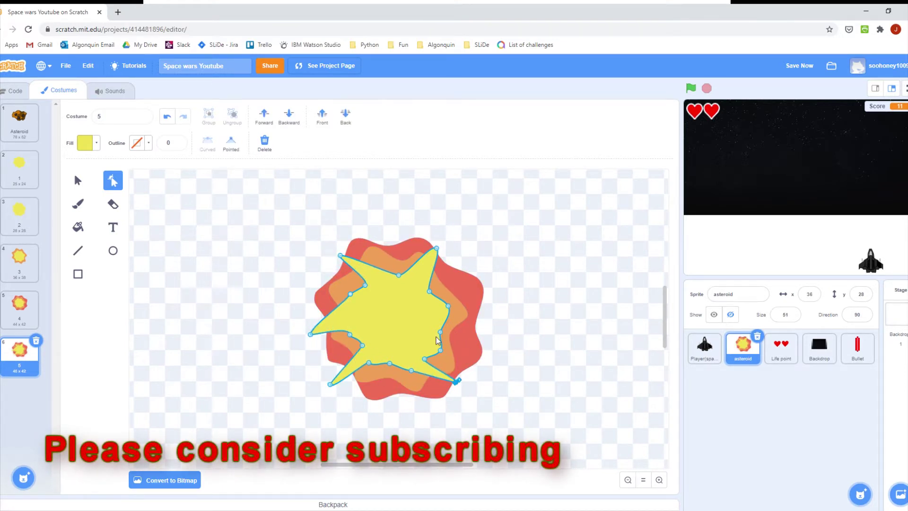
- Move the yellow burst down out of the way and reshape the orange star in costume 5 with long, uneven spikes
left_click_drag(392, 319, 385, 363)
left_click(414, 279)
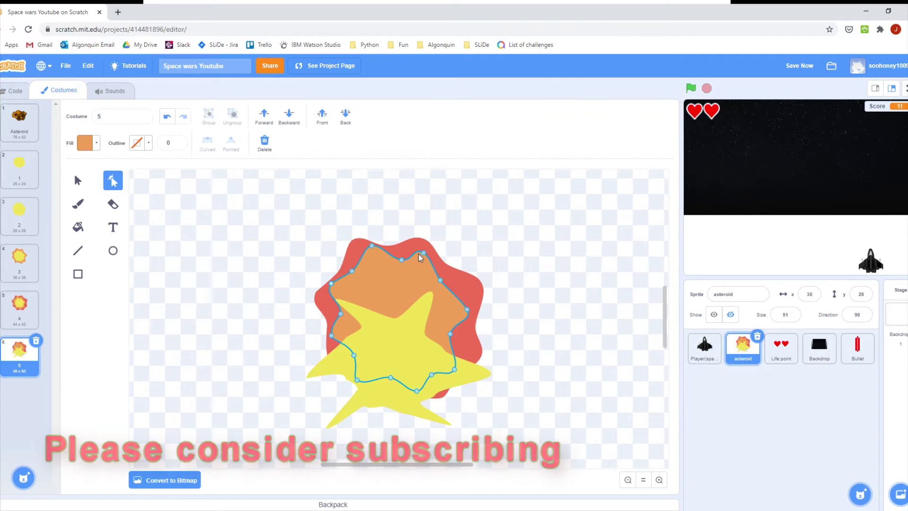
left_click_drag(419, 258, 411, 210)
left_click_drag(441, 284, 473, 271)
left_click_drag(373, 307, 266, 274)
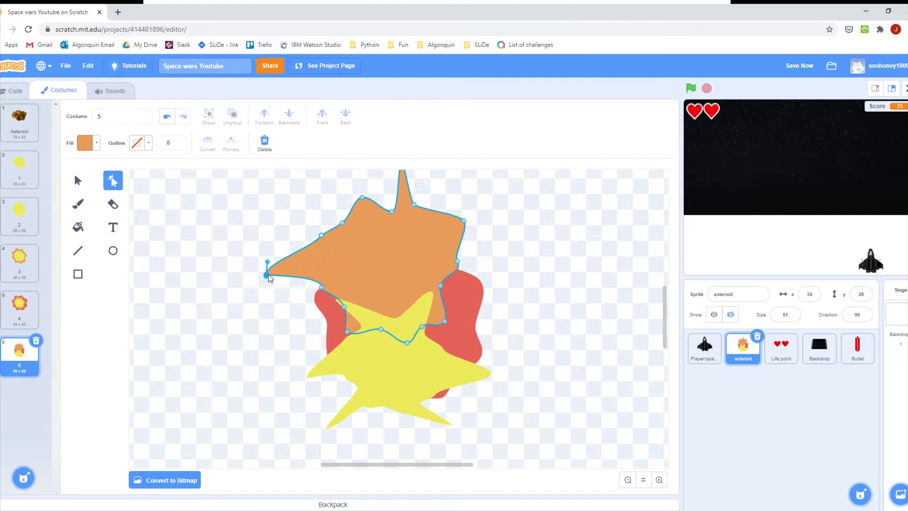
left_click_drag(342, 223, 284, 186)
left_click_drag(360, 246, 383, 251)
left_click_drag(481, 266, 558, 315)
- Reshape the red star in costume 5 by pulling its outer points into long, uneven spikes
left_click_drag(356, 273, 188, 218)
left_click_drag(212, 351, 175, 385)
left_click_drag(309, 264, 305, 223)
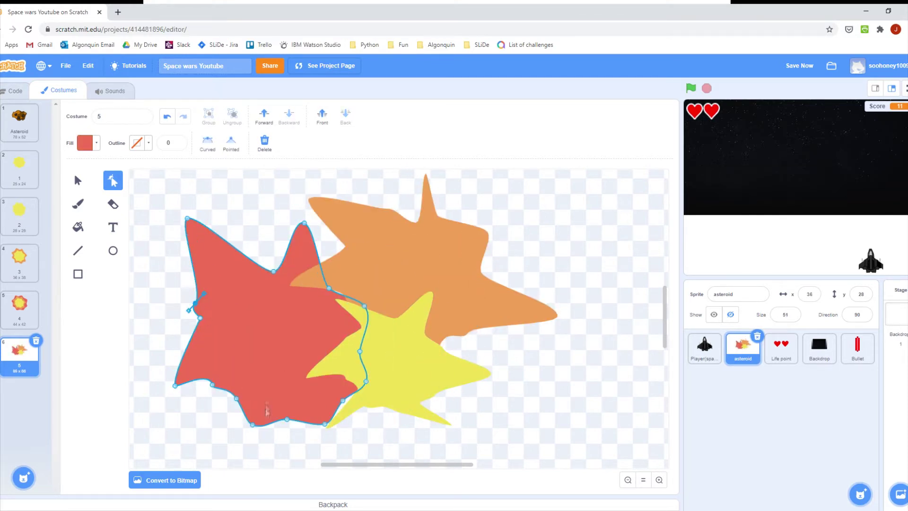
left_click_drag(287, 419, 285, 465)
left_click_drag(367, 382, 446, 386)
left_click_drag(343, 401, 346, 428)
- Center the yellow, orange and red bursts over each other in the middle of costume 5's canvas
left_click_drag(399, 354, 399, 315)
left_click_drag(407, 279, 377, 294)
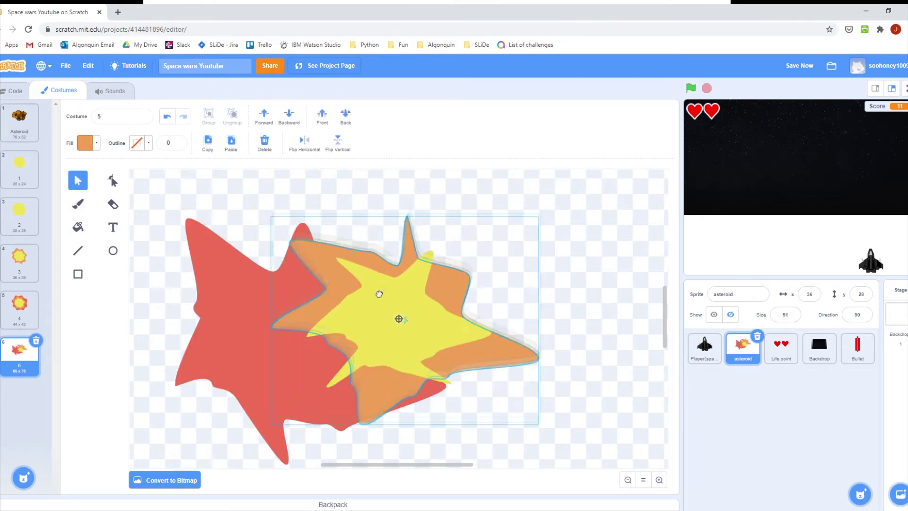
left_click_drag(312, 341, 400, 319)
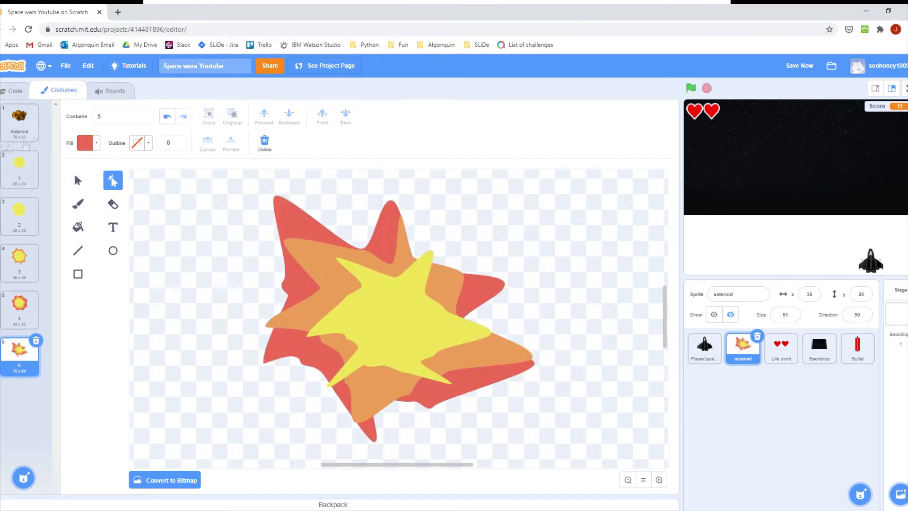
- Flip through explosion costumes 1 to 5 in order repeatedly to preview the full animation
left_click(19, 213)
left_click(19, 262)
left_click(19, 305)
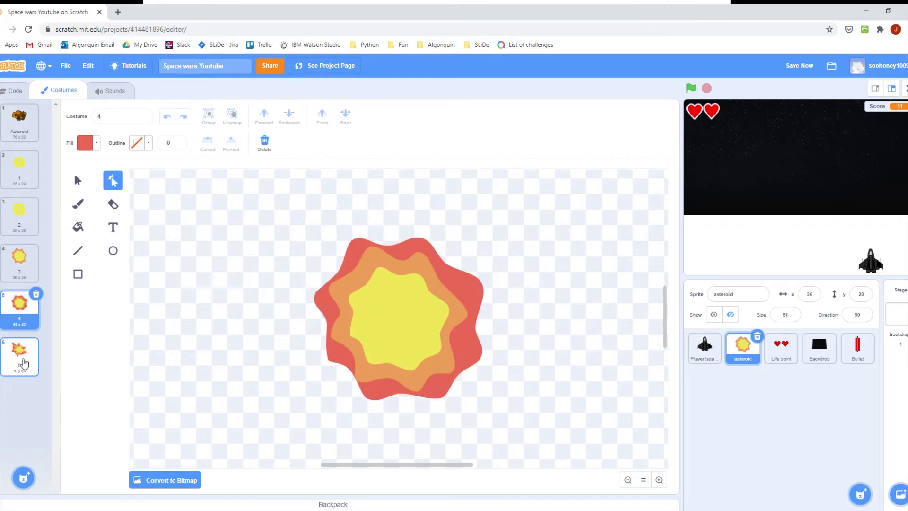
left_click(19, 352)
left_click(20, 168)
left_click(29, 212)
left_click(19, 263)
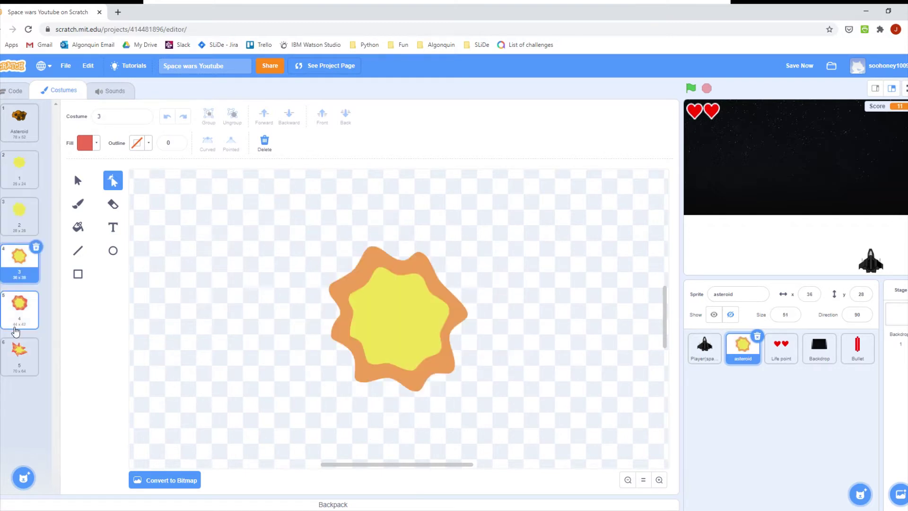
left_click(19, 305)
left_click(19, 352)
left_click(8, 175)
left_click(14, 213)
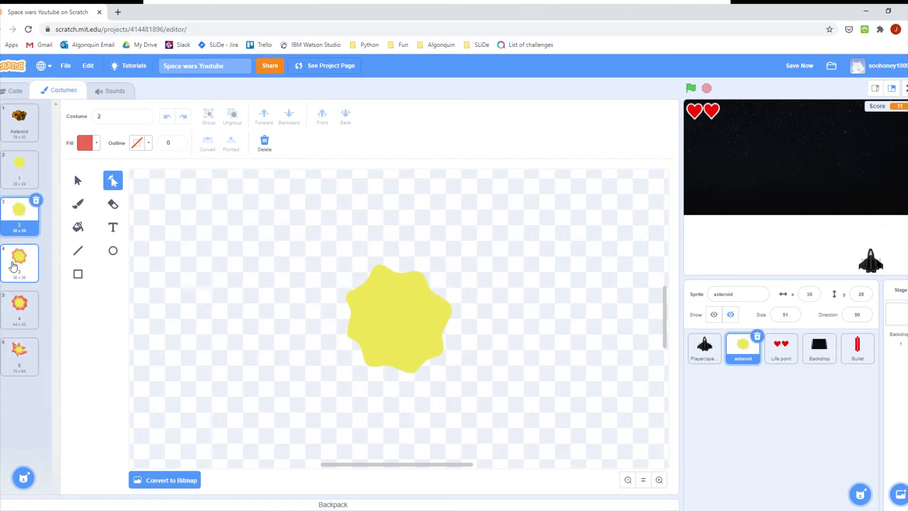
left_click(14, 260)
left_click(14, 305)
left_click(19, 353)
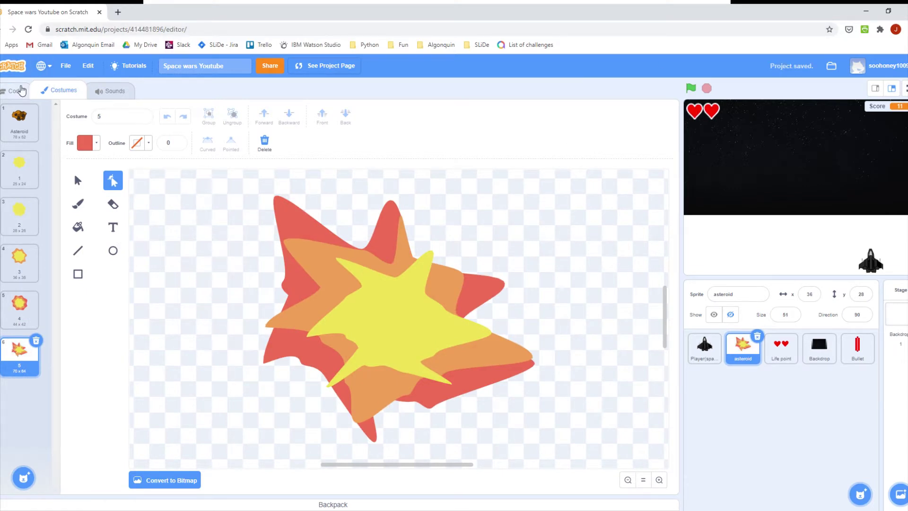
- In the asteroid's code, shift the "when I receive Setup" script and the bullet-hit clone script to make room, saving the project
left_click(14, 90)
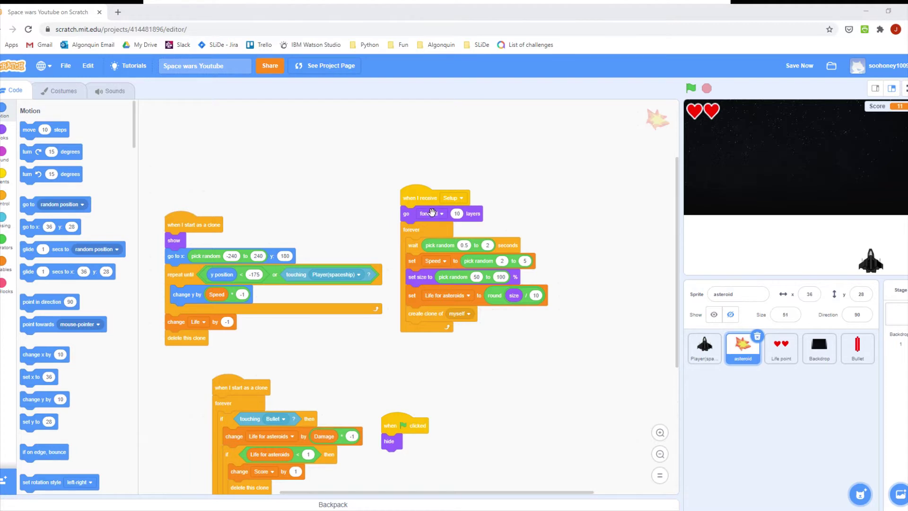
left_click_drag(431, 198, 448, 173)
left_click(806, 67)
scroll(407, 252, "down", 5)
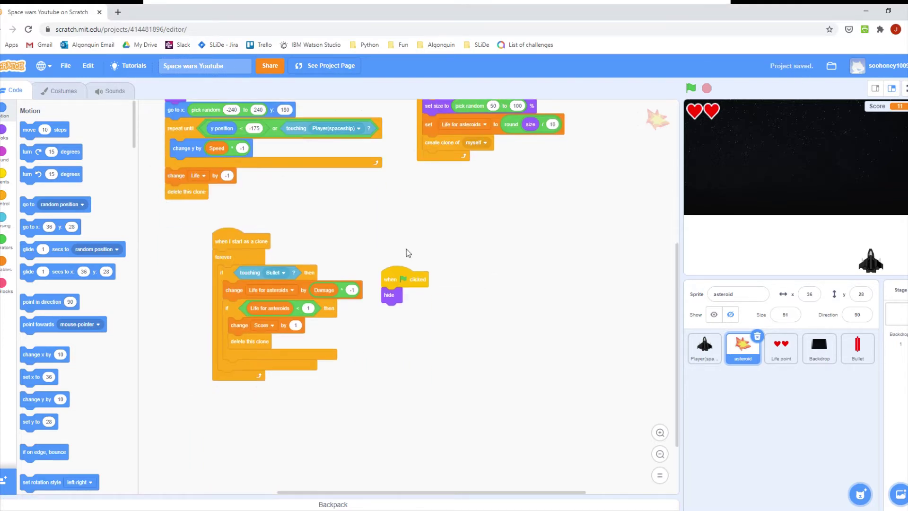
mouse_move(247, 241)
left_mouse_down()
mouse_move(223, 238)
mouse_move(230, 234)
left_mouse_up()
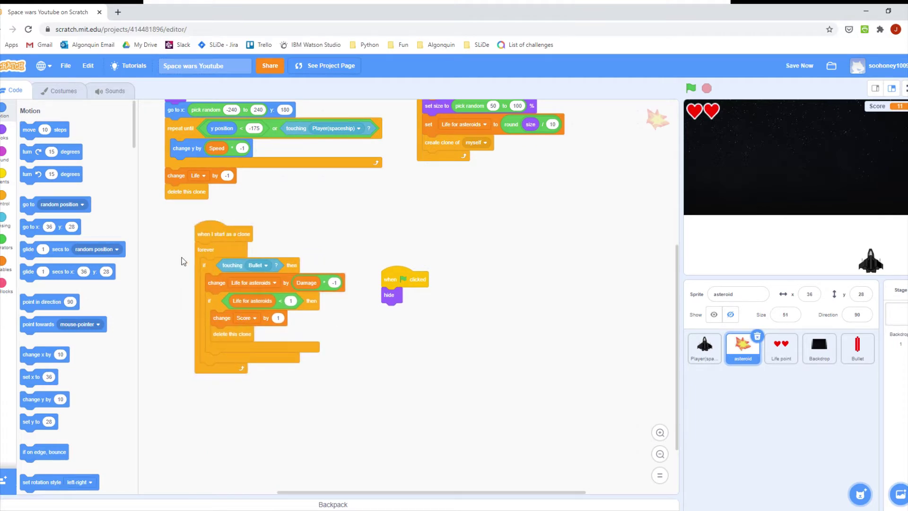
left_click(806, 67)
- Wrap "change Life by -1" in an if-then block in the asteroid's movement clone script and move the script up
scroll(408, 265, "up", 3)
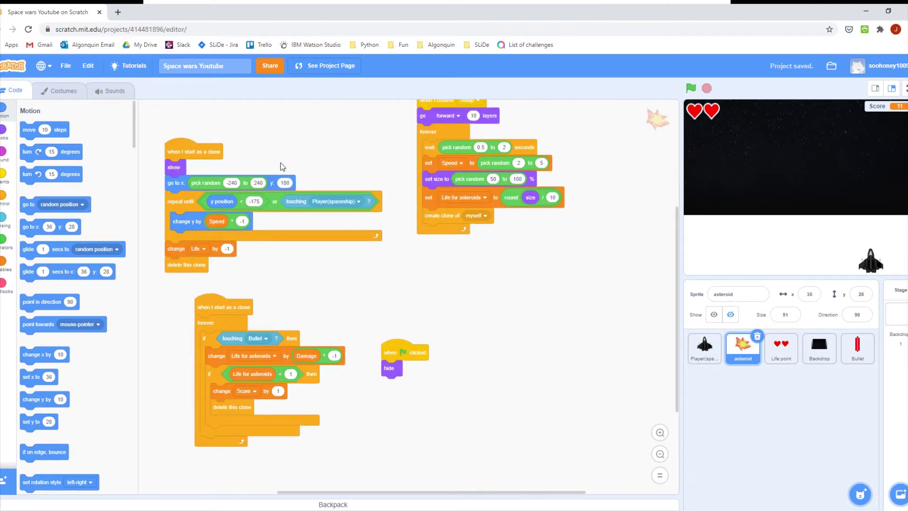
left_click(3, 199)
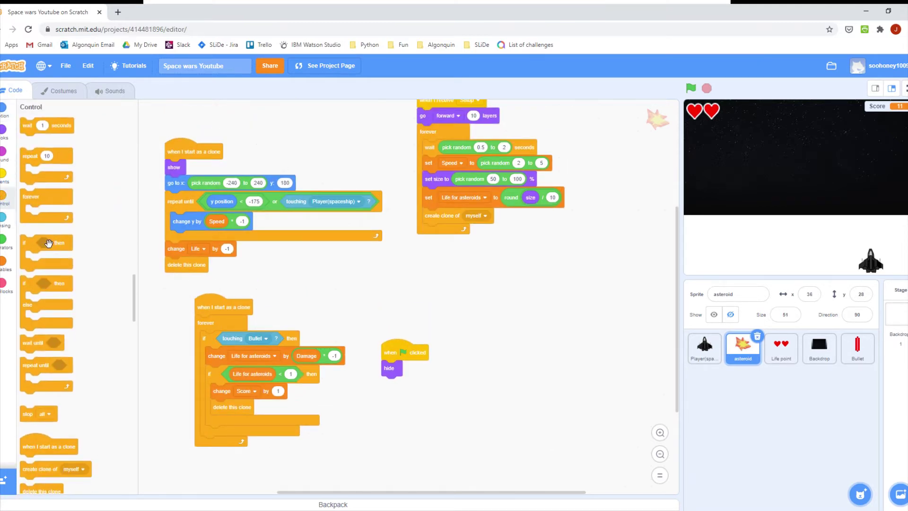
left_click_drag(49, 244, 192, 249)
left_click_drag(180, 281, 181, 293)
left_click_drag(194, 146, 194, 131)
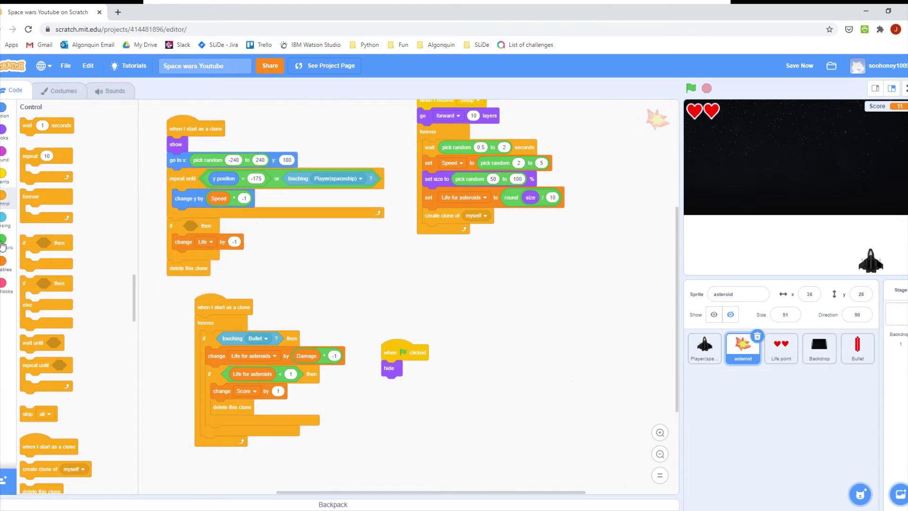
- Give the if block around "change Life by -1" an equals condition with "costume name" as its first operand
left_click(3, 245)
left_click_drag(28, 259, 189, 226)
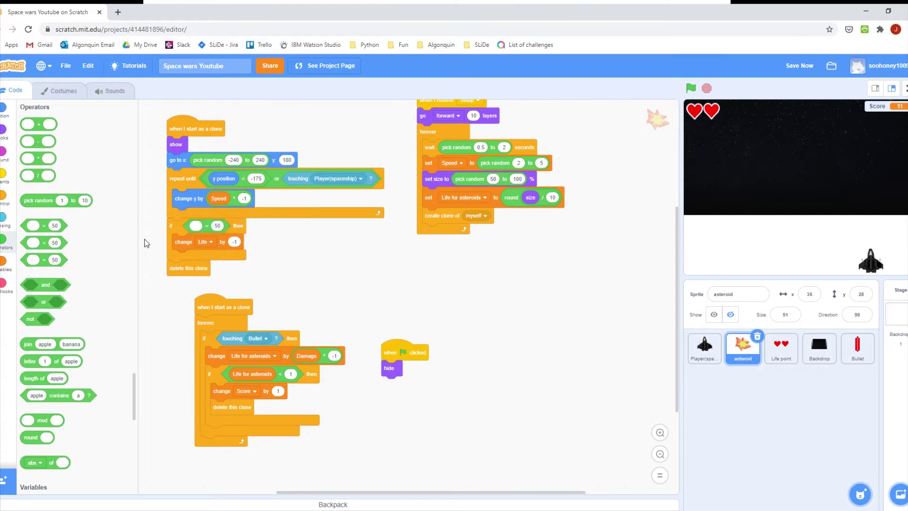
left_click(6, 137)
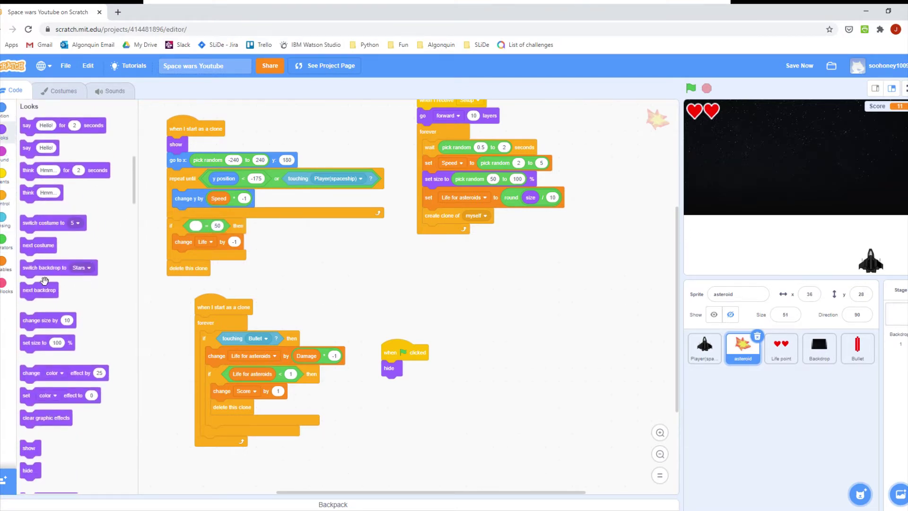
left_click_drag(74, 385, 233, 227)
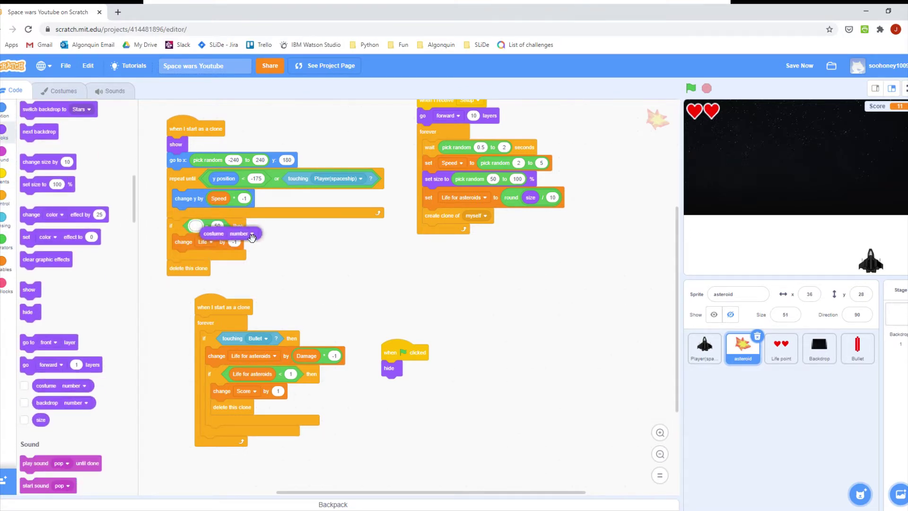
left_click(243, 228)
left_click(215, 264)
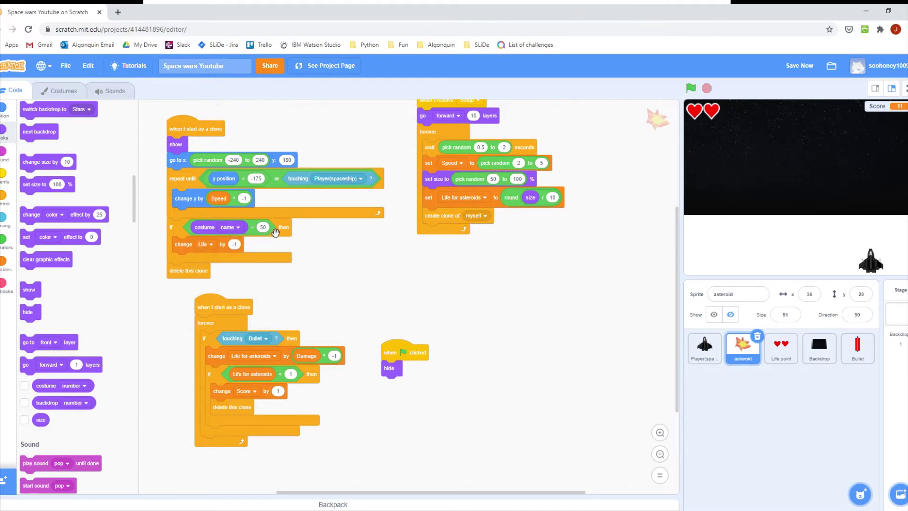
- Check the name of the asteroid's first costume, enter "Asteroid" as the condition's comparison value, and save the project
left_click(59, 91)
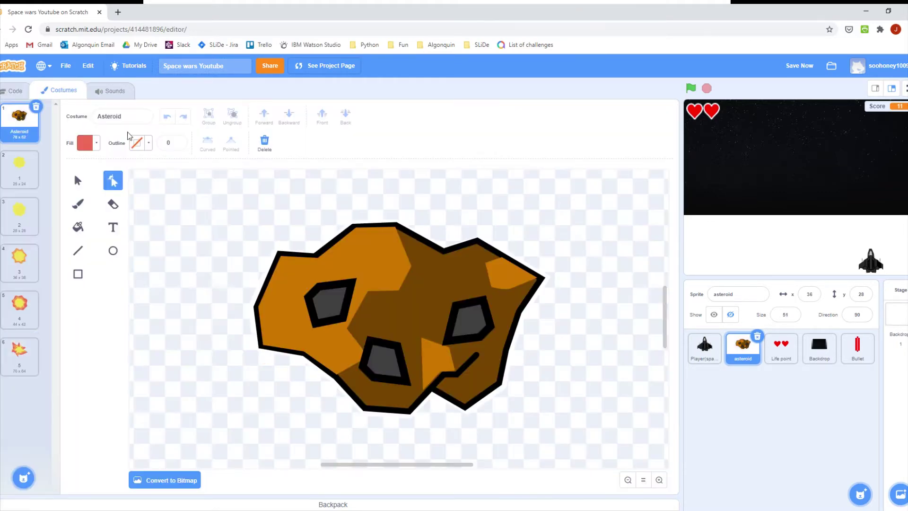
left_click(14, 91)
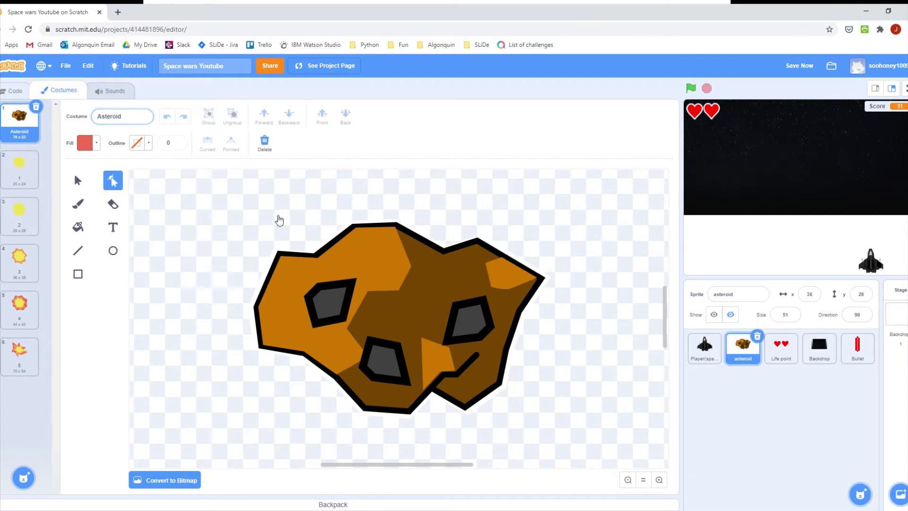
left_click(264, 228)
type("Asteroid")
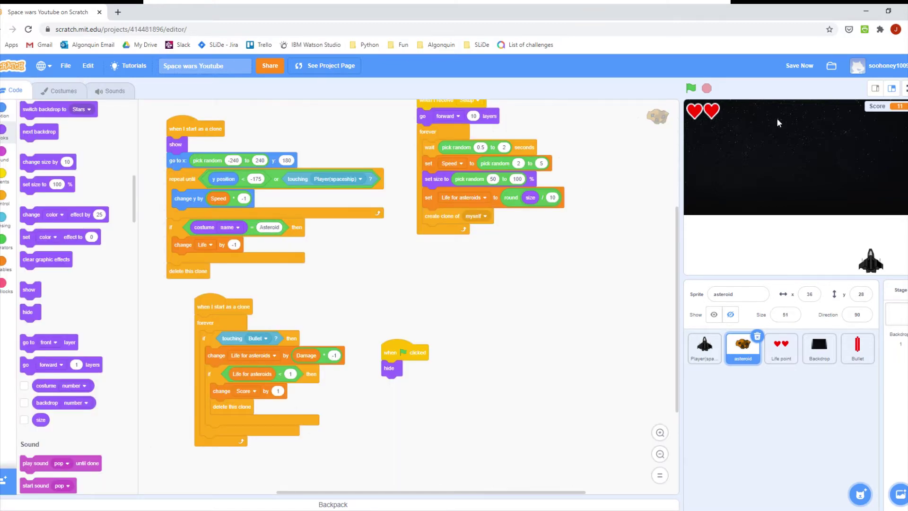
left_click(796, 71)
- Move the green-flag "hide" script slightly up in the asteroid's workspace and save the project
scroll(317, 367, "down", 1)
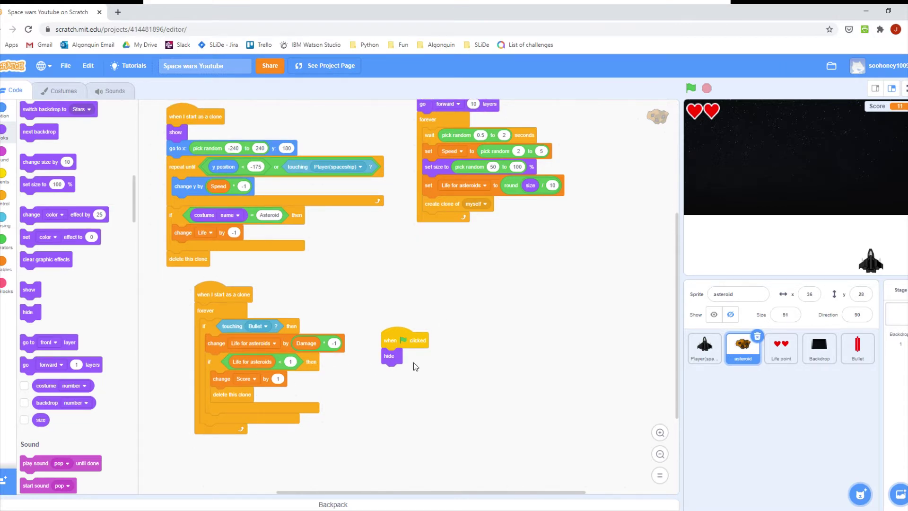
left_click_drag(410, 348, 415, 318)
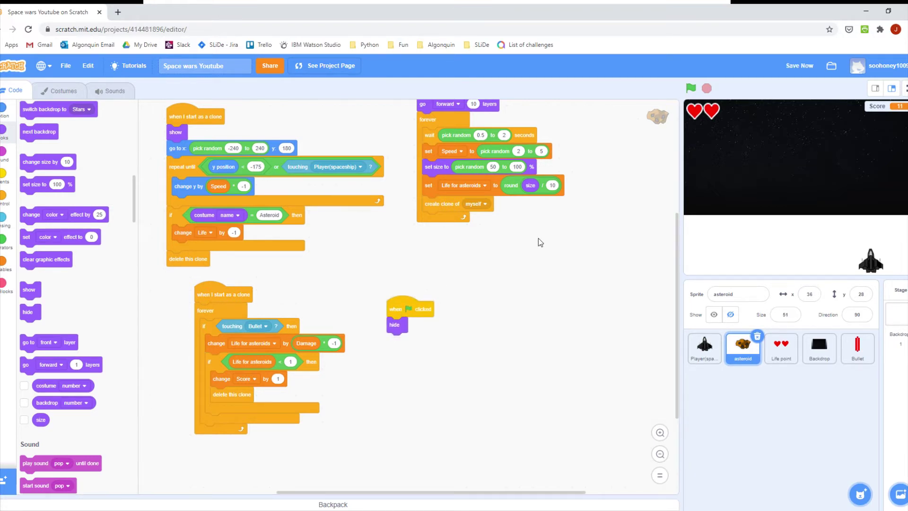
left_click(813, 70)
- Below "change Score by 1" in the bullet-hit script, add a repeat 4 loop containing "wait 0.05 seconds" and "next costume"
left_click(9, 201)
mouse_move(52, 167)
left_mouse_down()
mouse_move(119, 407)
mouse_move(243, 407)
mouse_move(237, 435)
left_mouse_up()
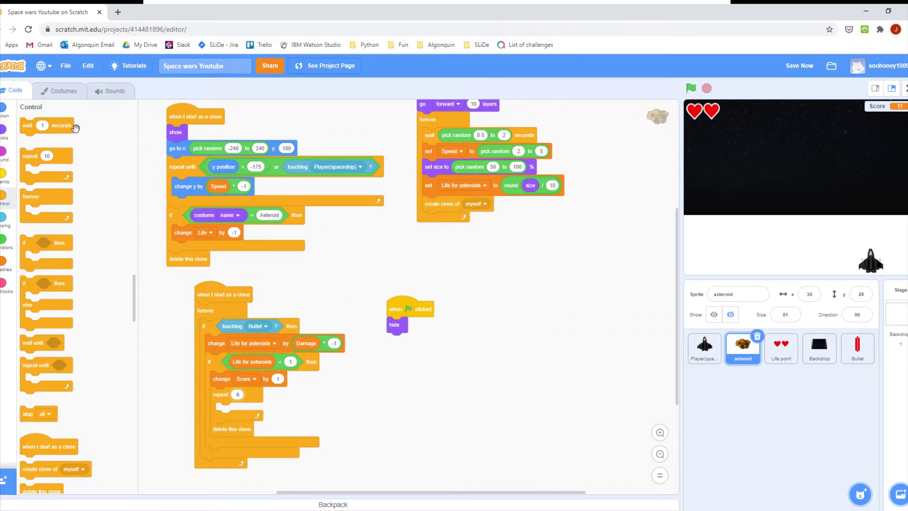
mouse_move(55, 124)
left_mouse_down()
mouse_move(158, 408)
mouse_move(240, 412)
left_mouse_up()
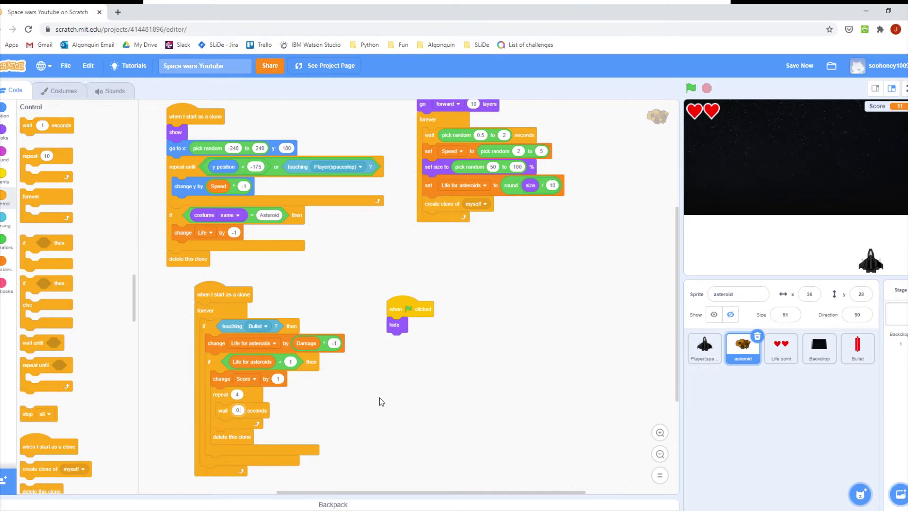
type("0.05")
scroll(95, 389, "up", 10)
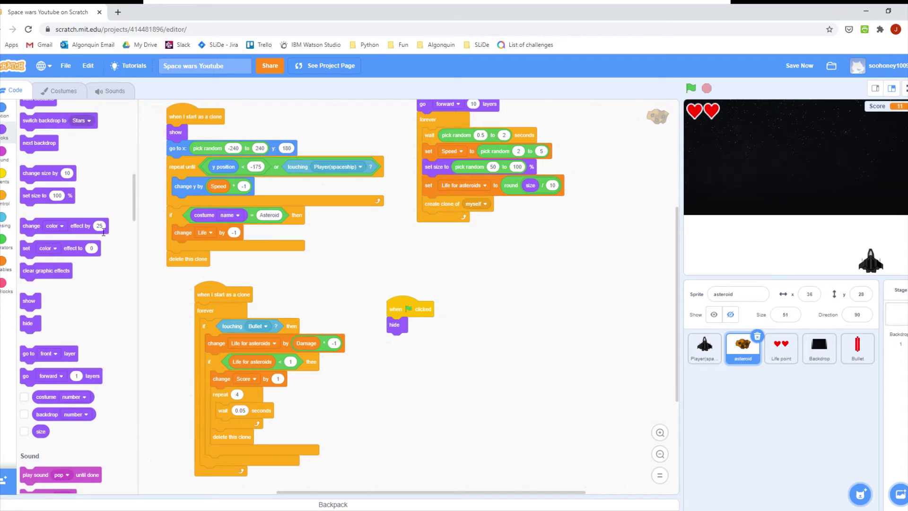
scroll(56, 170, "up", 1)
scroll(48, 150, "up", 7)
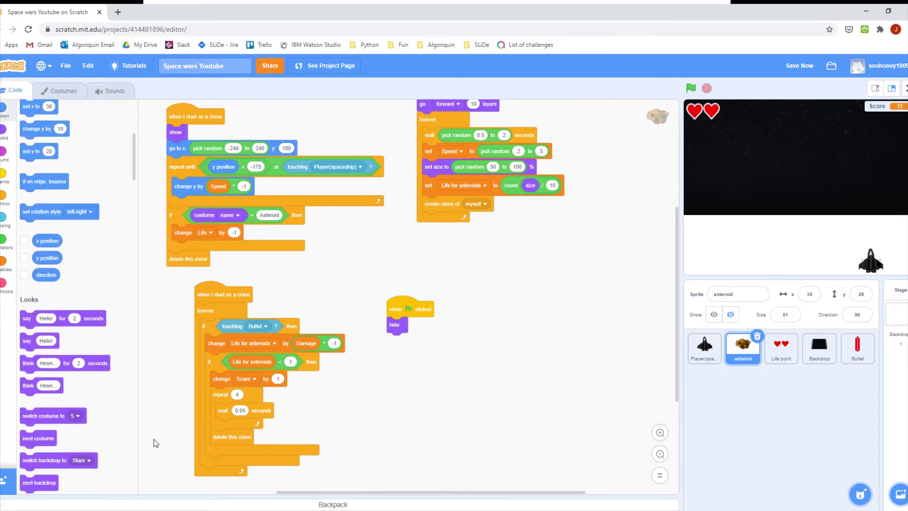
left_click_drag(41, 438, 236, 426)
scroll(246, 402, "down", 5)
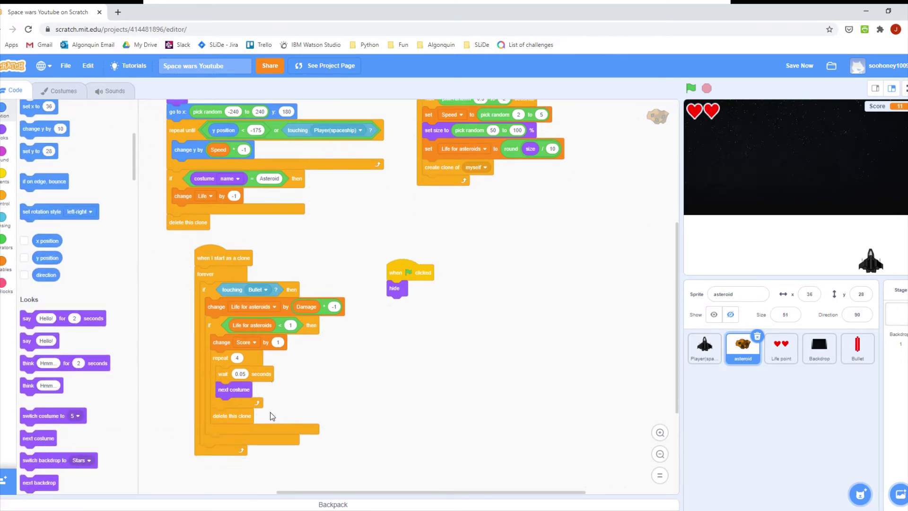
- Insert a "wait 0.01 seconds" block between the repeat loop and "delete this clone", and save the project
left_click(5, 196)
left_click_drag(56, 133, 406, 325)
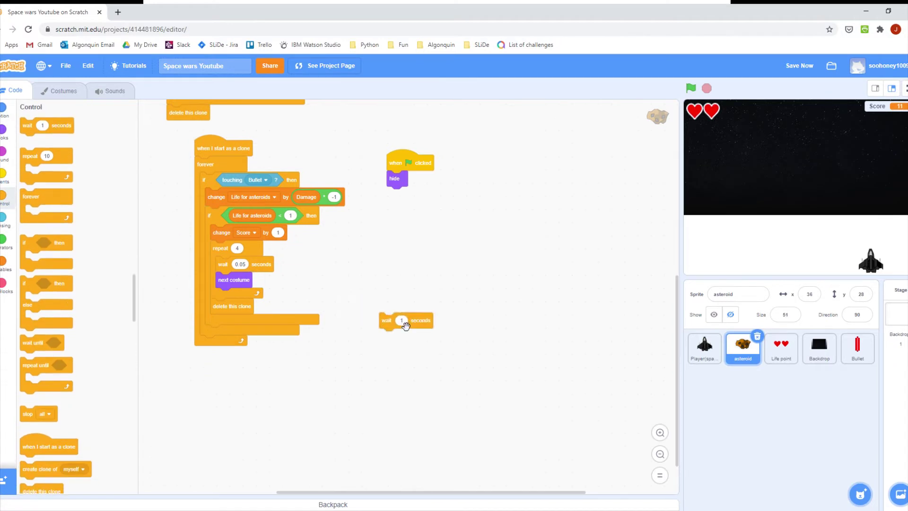
type(".01")
left_click_drag(437, 320, 268, 312)
left_click(800, 65)
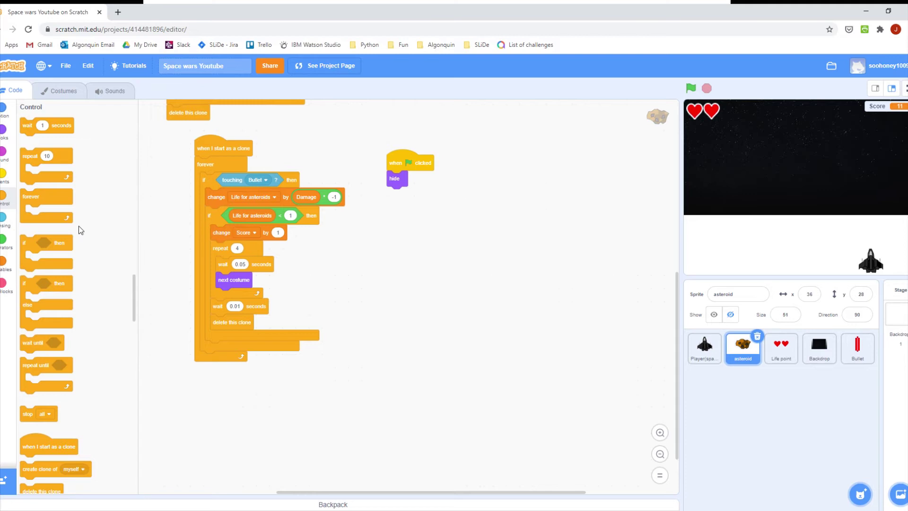
- Play the game full screen, shooting asteroids to check the explosion animation, then stop it and return to the editor
left_click(691, 88)
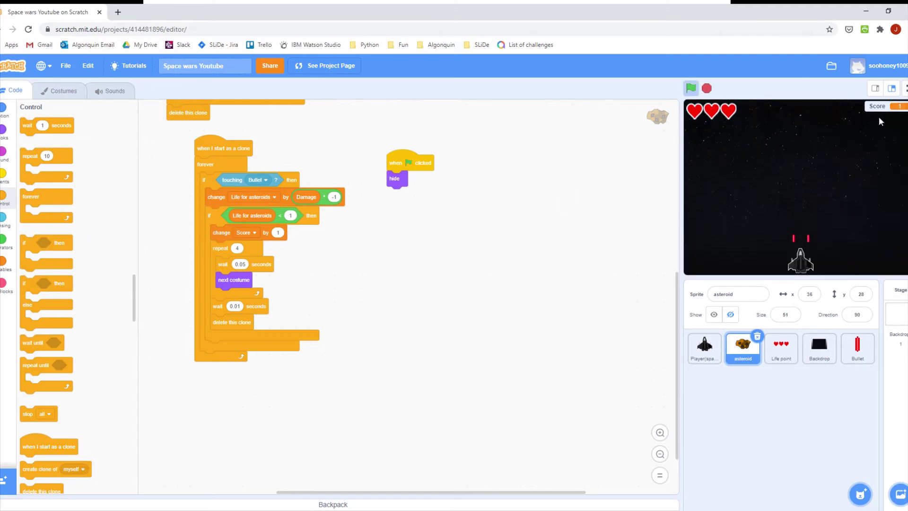
left_click(906, 88)
key("Left")
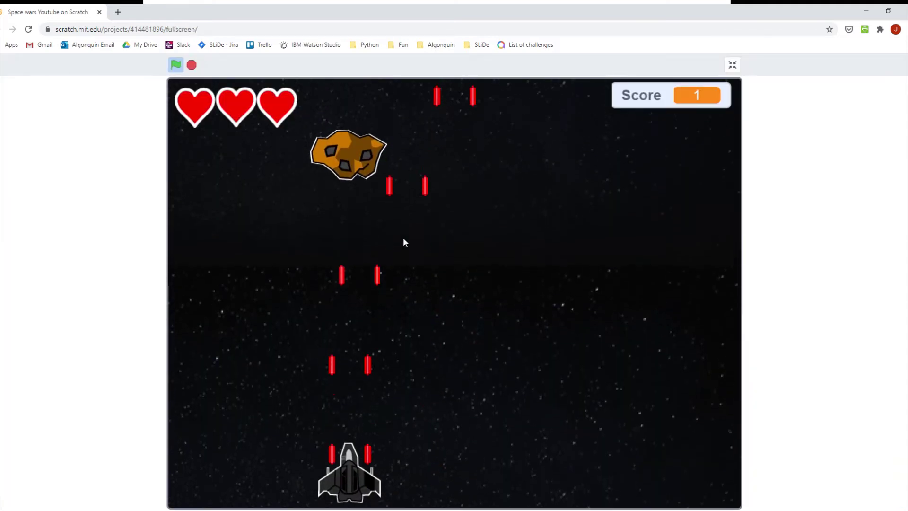
key("Right")
key("Right")
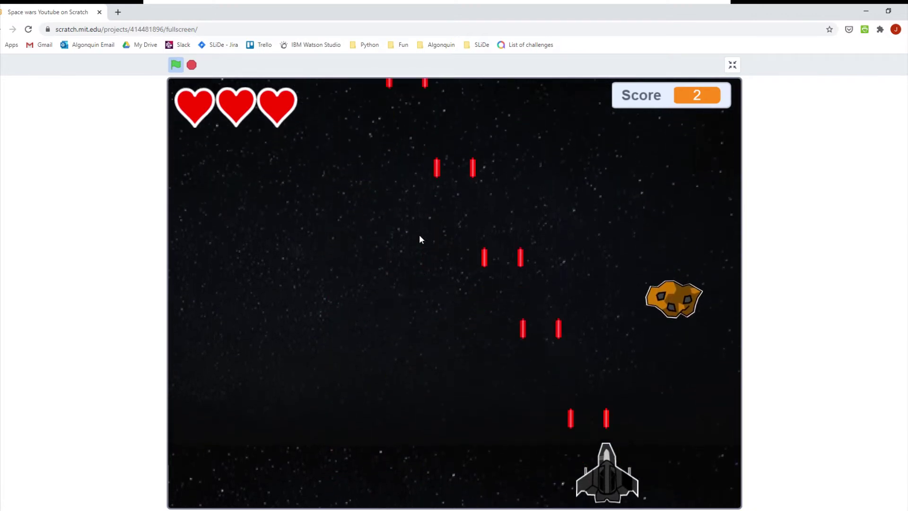
key("Left")
key("Left")
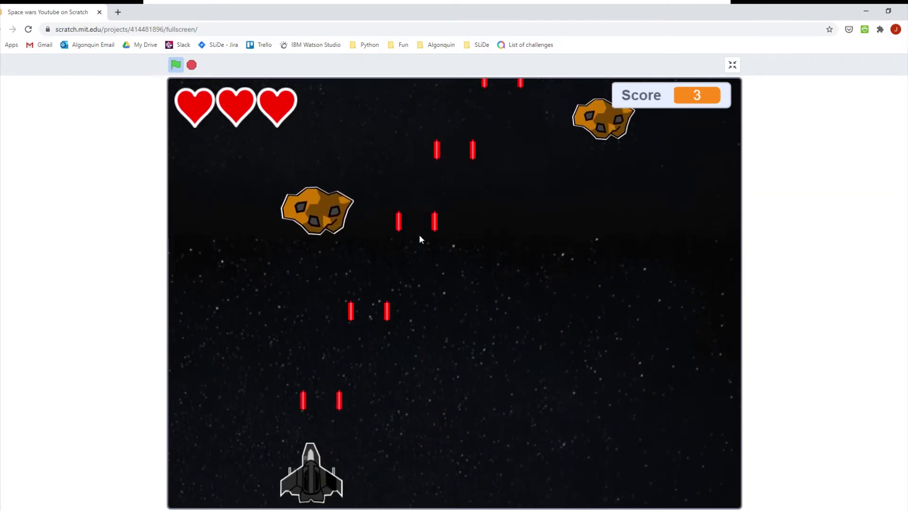
key("Right")
key("Right")
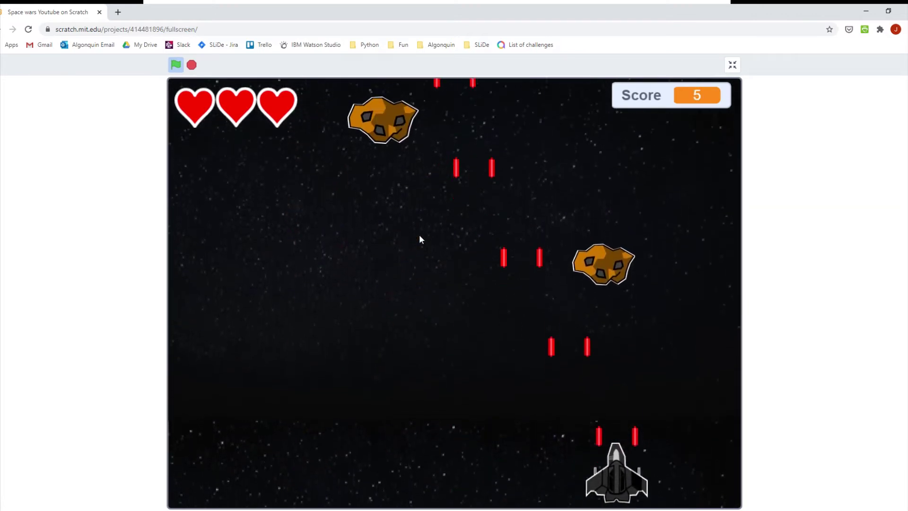
left_click(193, 65)
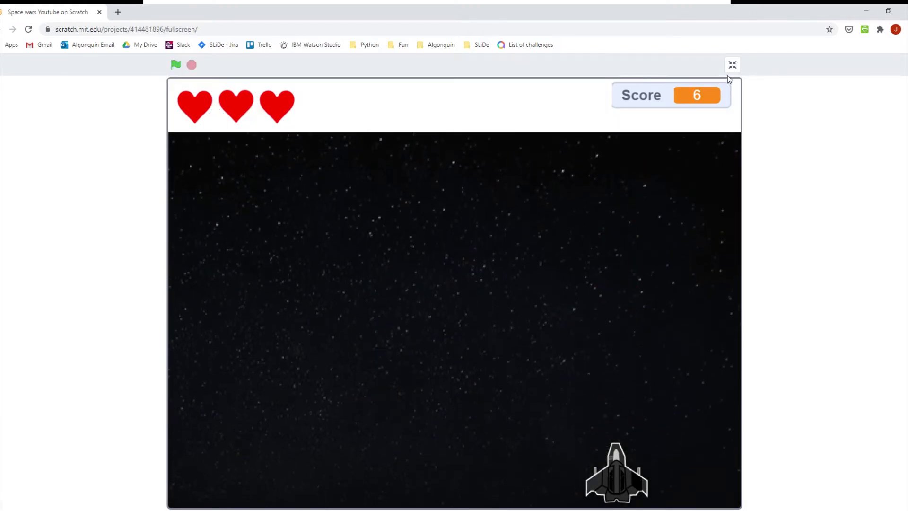
left_click(731, 65)
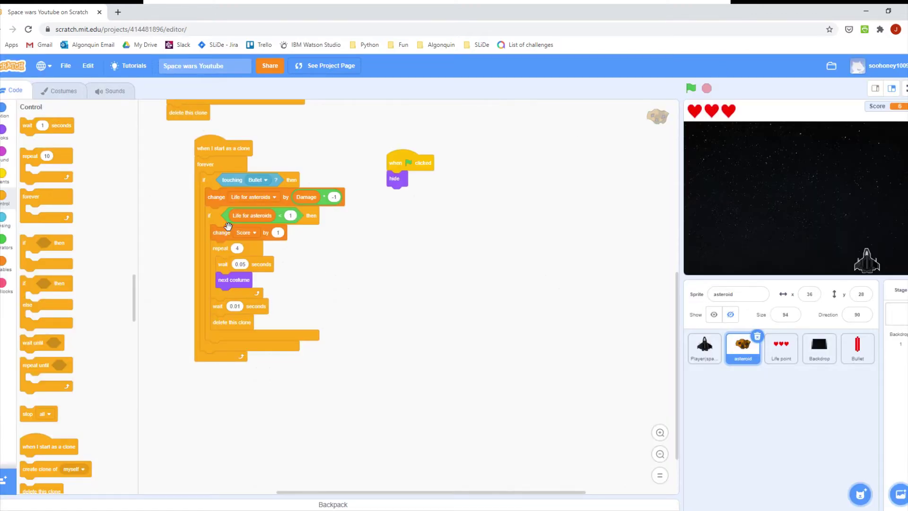
- Add "next costume" before "delete this clone", set the wait block above it to 0.05 seconds, and save the project
left_click(5, 131)
scroll(114, 310, "down", 5)
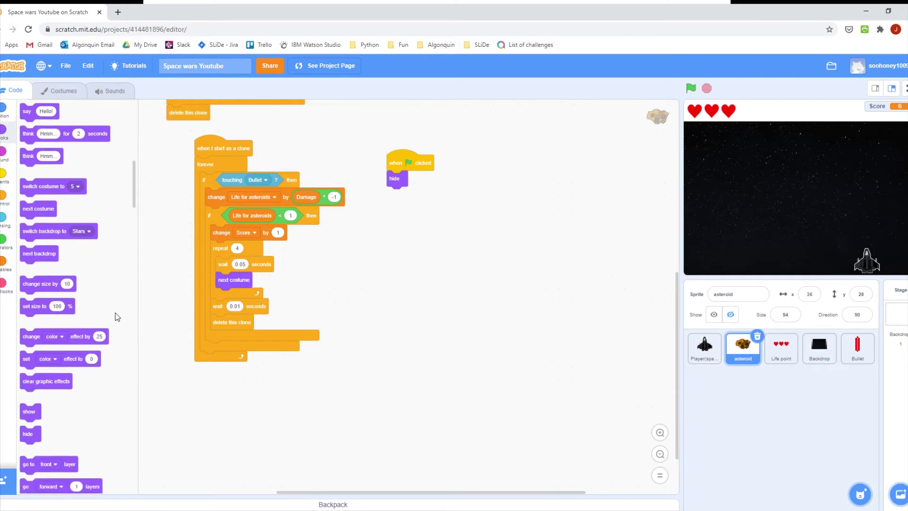
scroll(60, 331, "up", 3)
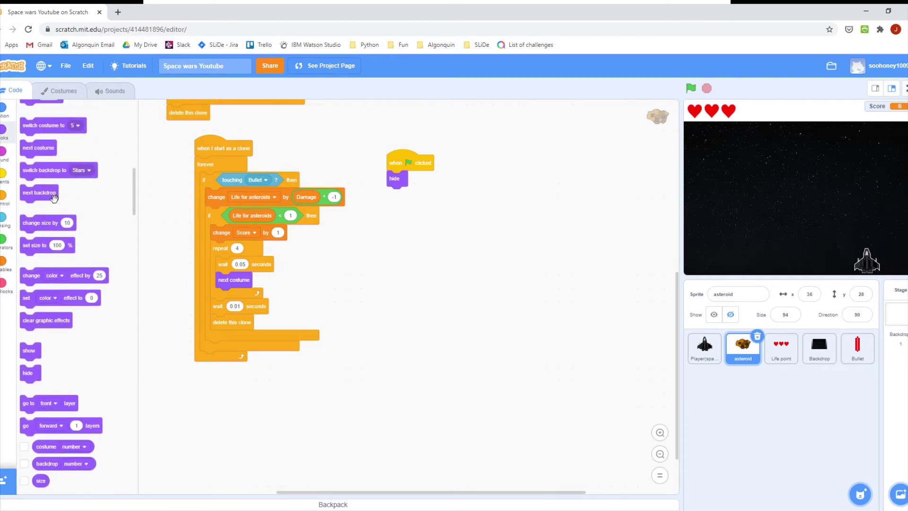
mouse_move(53, 210)
left_mouse_down()
mouse_move(142, 301)
mouse_move(227, 333)
left_mouse_up()
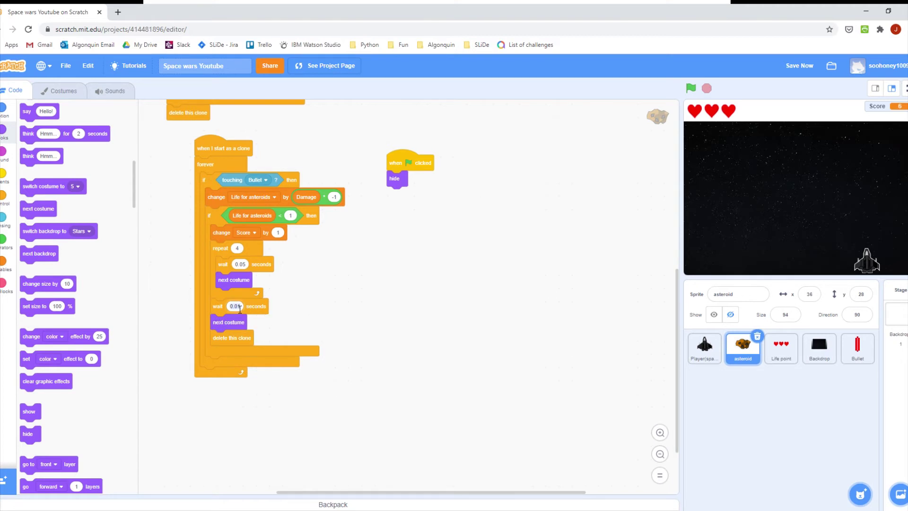
type("0.05")
left_click(804, 70)
- Insert a "wait 0.01 seconds" block between the last "next costume" and "delete this clone", and save the project
scroll(331, 284, "down", 3)
left_click(5, 198)
mouse_move(59, 127)
left_mouse_down()
mouse_move(237, 256)
mouse_move(234, 265)
left_mouse_up()
type("0")
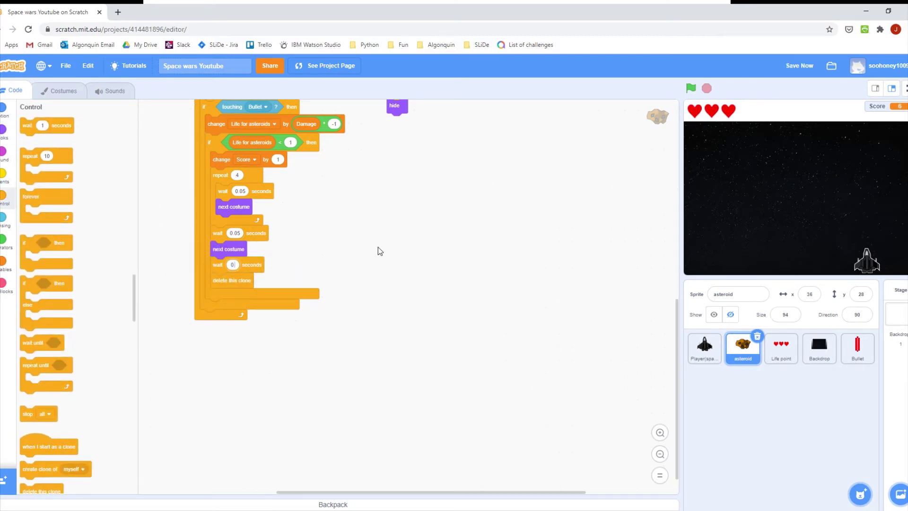
type(".01")
left_click(799, 67)
- Play the game full screen, steering the ship to shoot asteroids and check the full explosion animation, and return to the editor
left_click(691, 88)
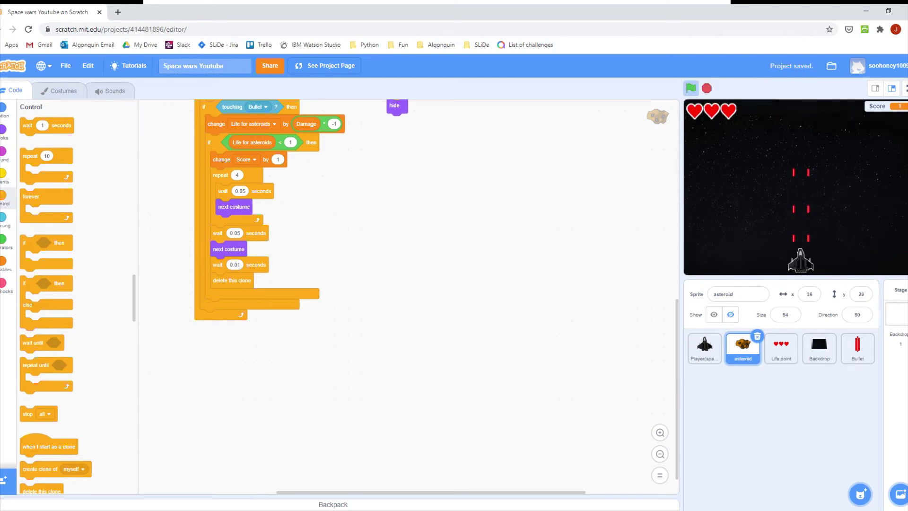
left_click(906, 88)
key("Left")
key("Right")
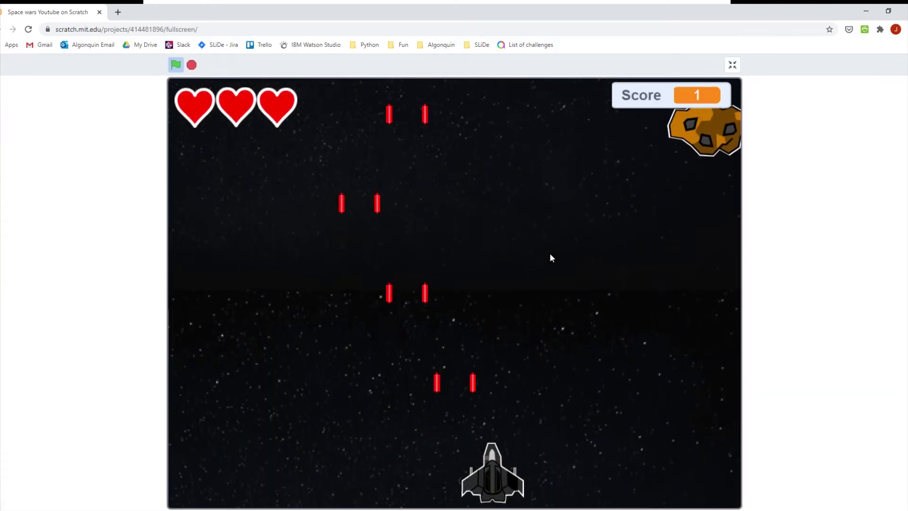
key("Right")
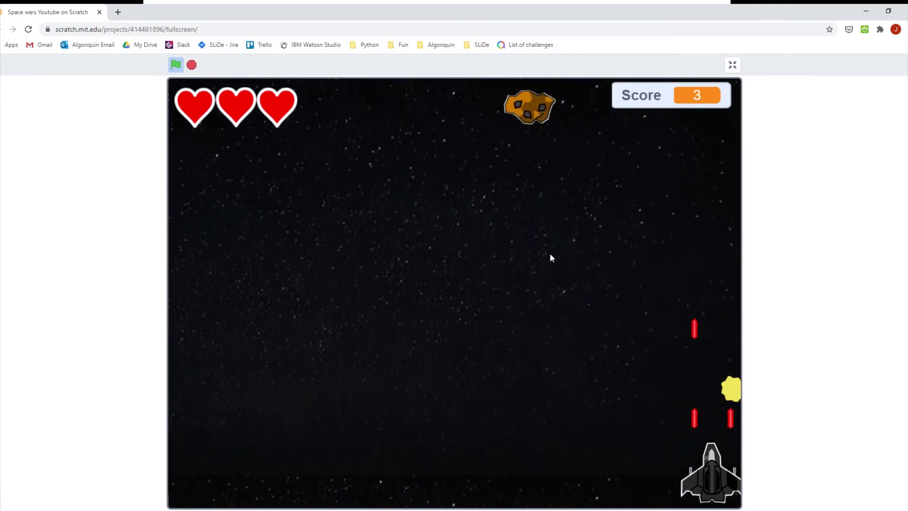
key("Left")
key("Right")
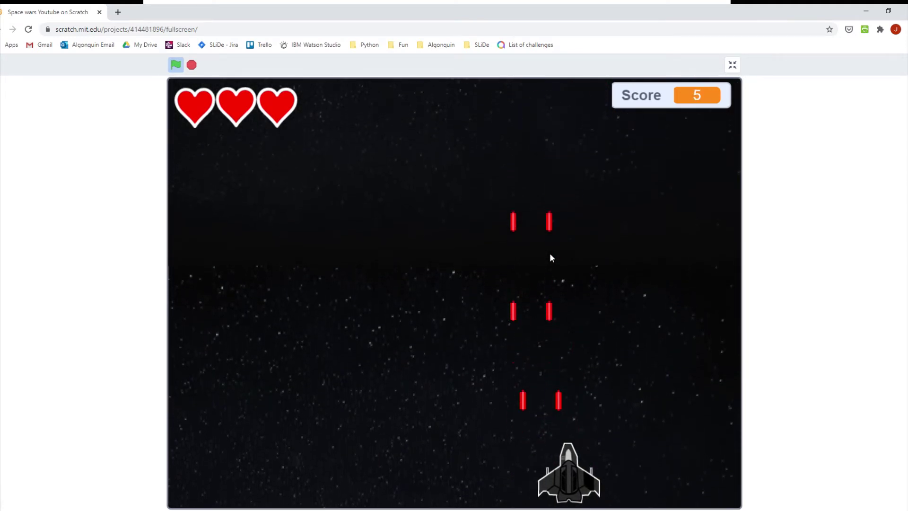
key("Left")
key("Right")
key("Left")
key("Right")
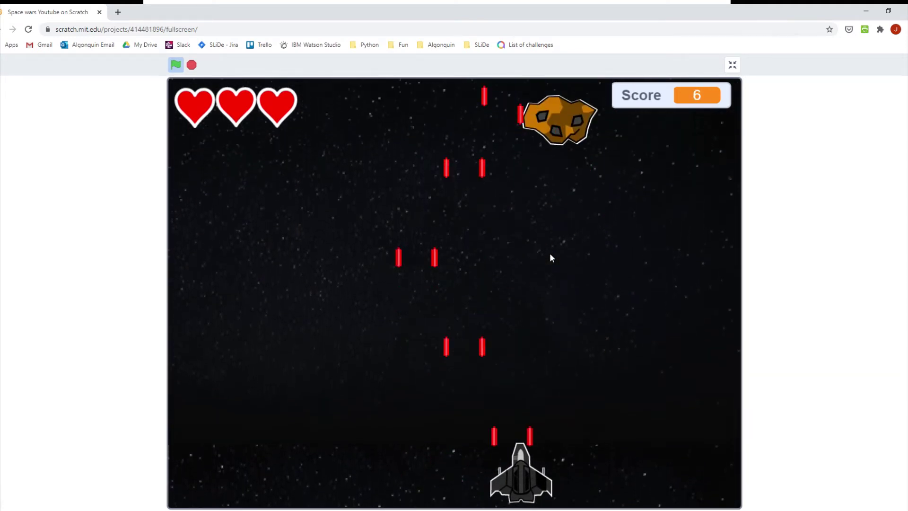
key("Left")
key("Right")
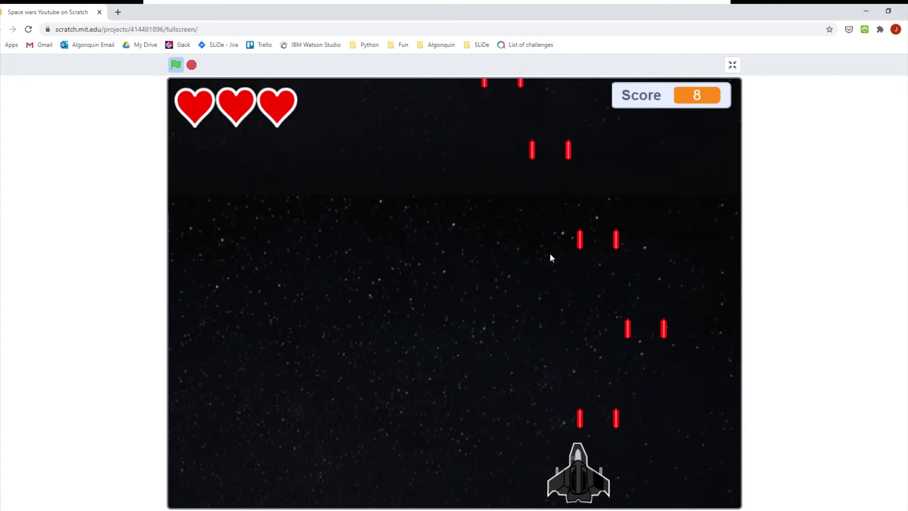
key("Left")
key("Left")
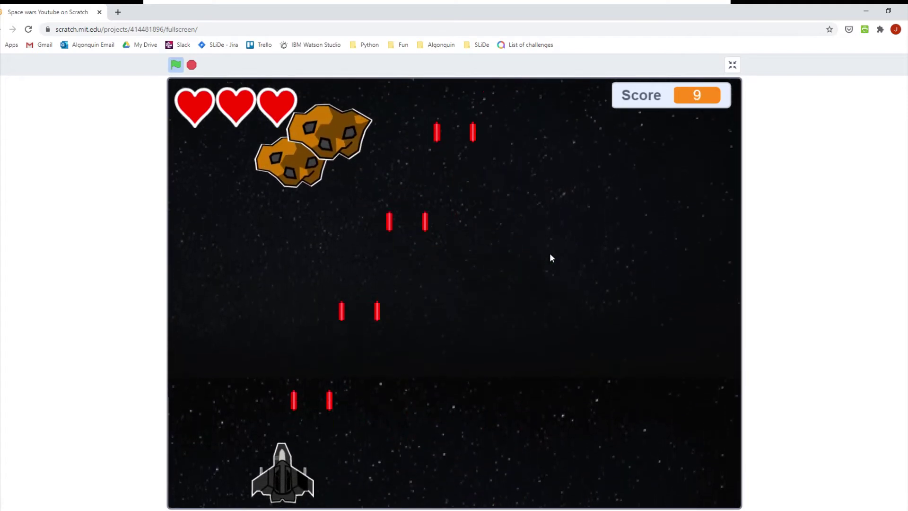
key("Right")
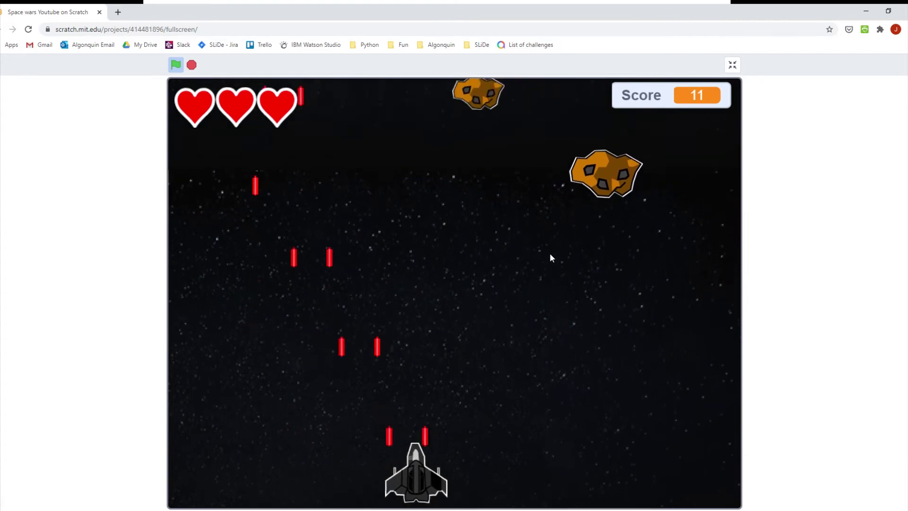
key("Right")
key("Left")
key("Right")
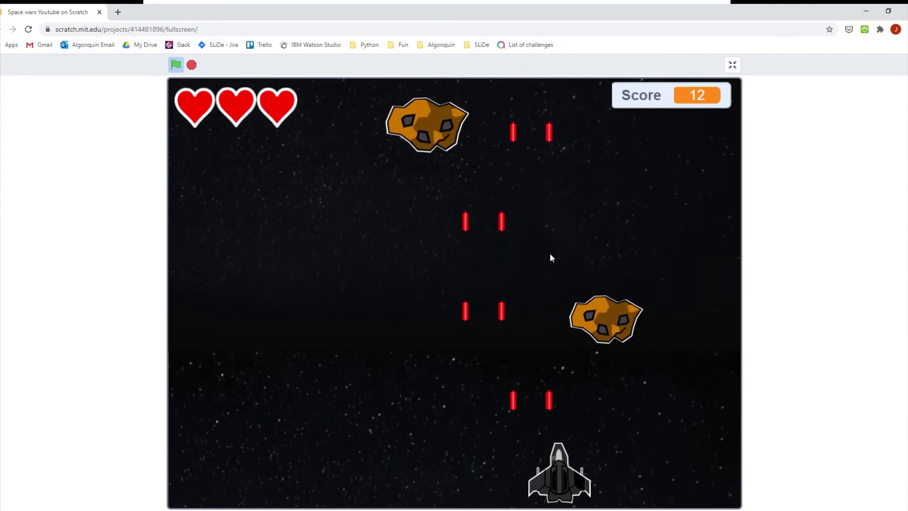
key("Left")
key("Right")
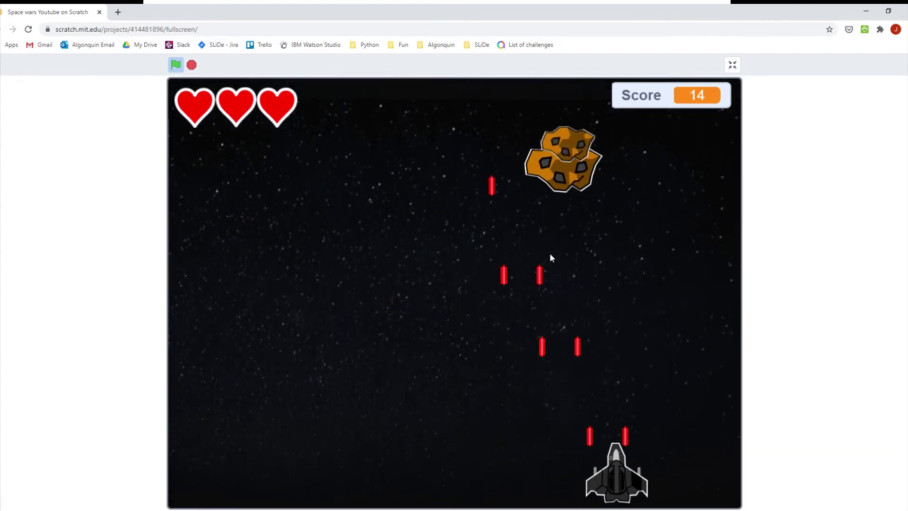
key("Left")
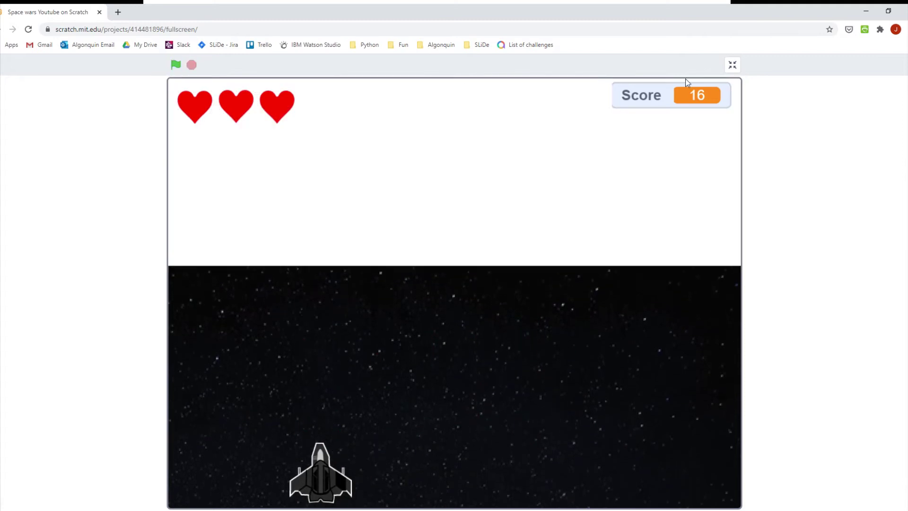
left_click(727, 68)
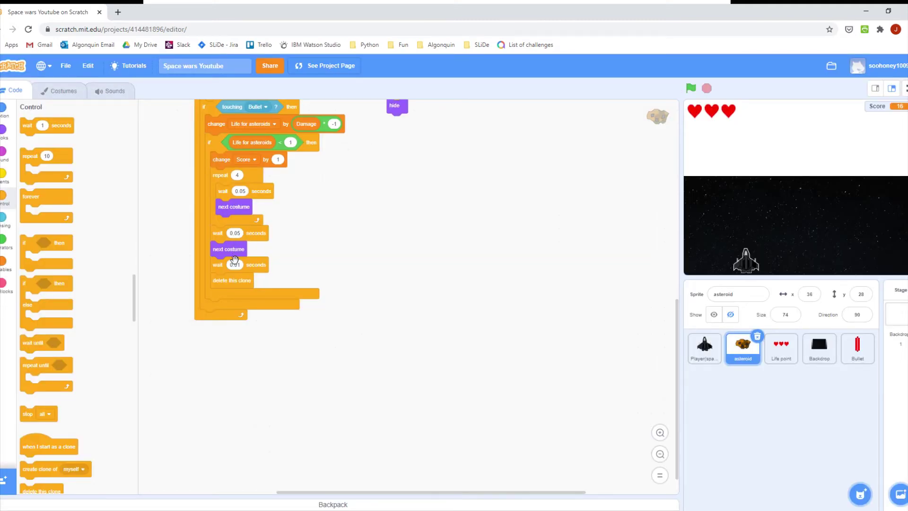
- Insert "switch costume to Asteroid" before "create clone of myself" in the asteroid's Setup script, and save the project
scroll(423, 273, "up", 7)
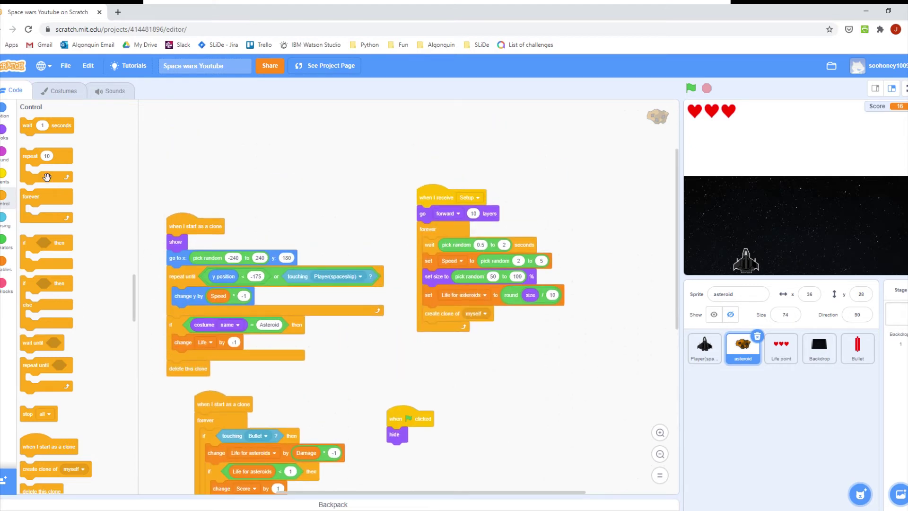
left_click(5, 132)
left_click_drag(72, 231, 474, 319)
left_click(520, 373)
left_click(505, 400)
scroll(587, 194, "down", 4)
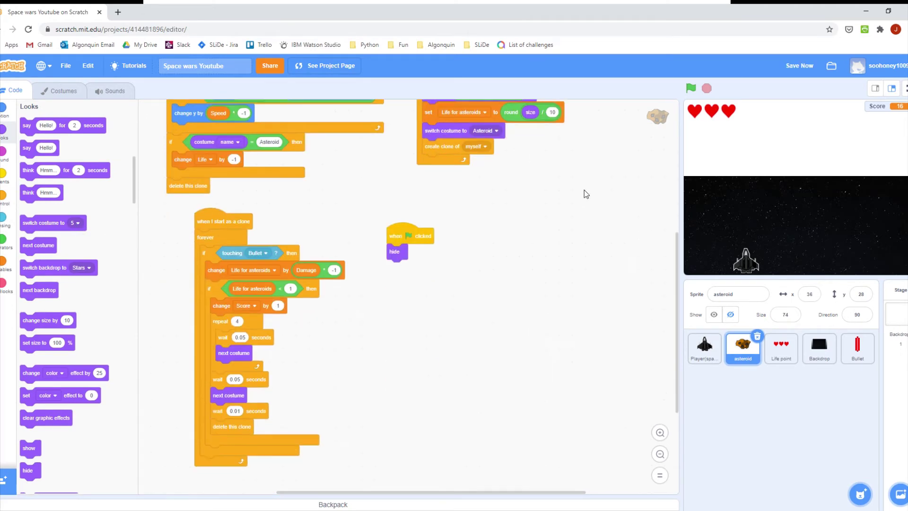
left_click(805, 69)
- Set the wait directly before "delete this clone" to 0.02 seconds, start the game and save the project
type("0.02")
left_click(692, 88)
left_click(801, 67)
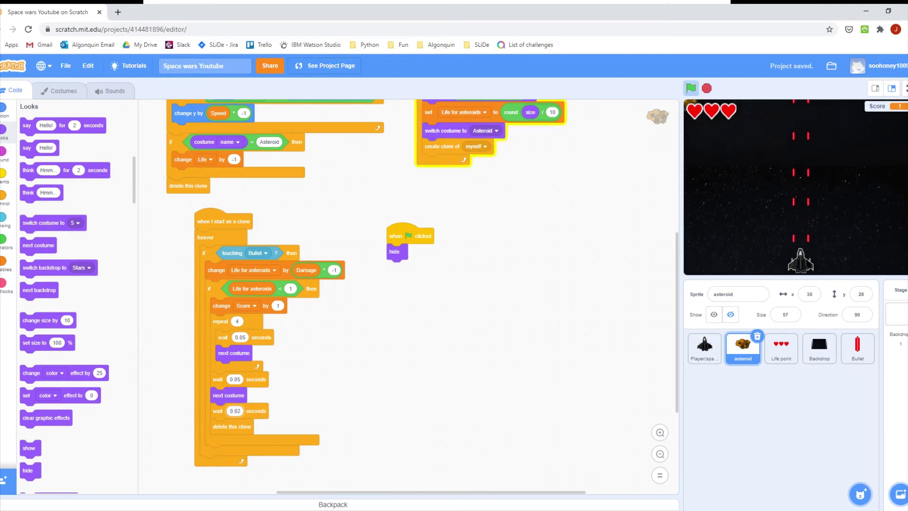
- Test the running game full screen by shooting asteroids with the costume reset and 0.02-second wait, and return to the editor
left_click(905, 89)
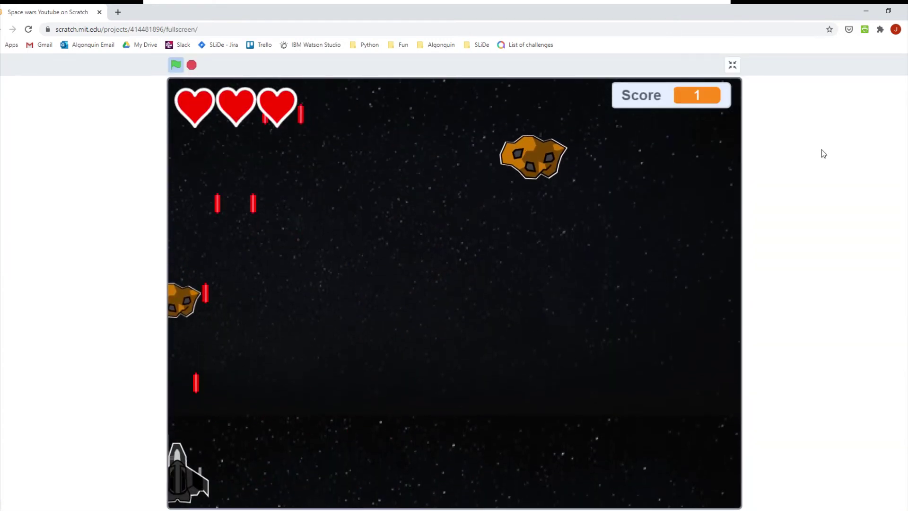
key("Right")
key("Right")
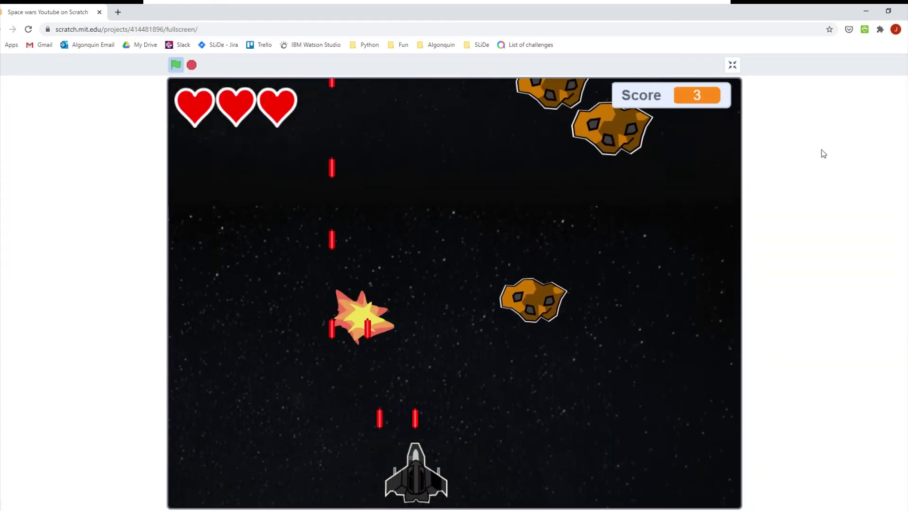
key("Right")
key("Right")
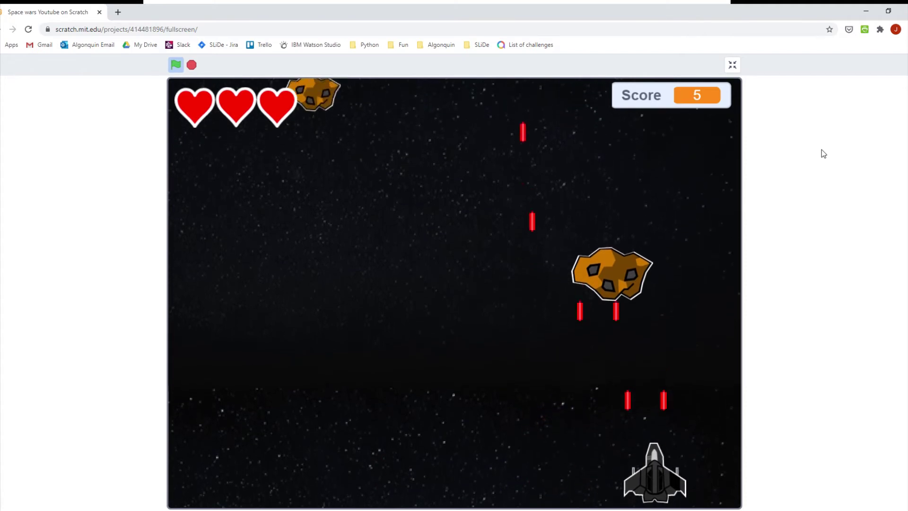
key("Left")
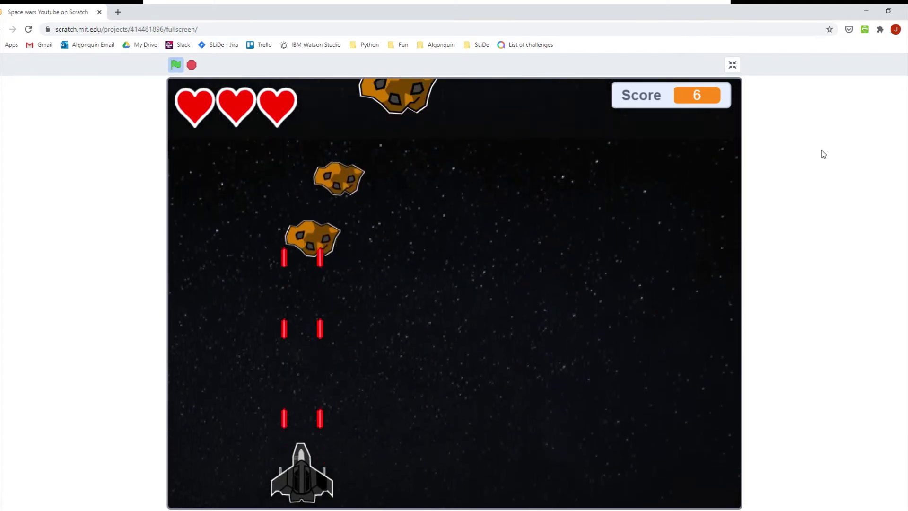
key("Right")
key("Right")
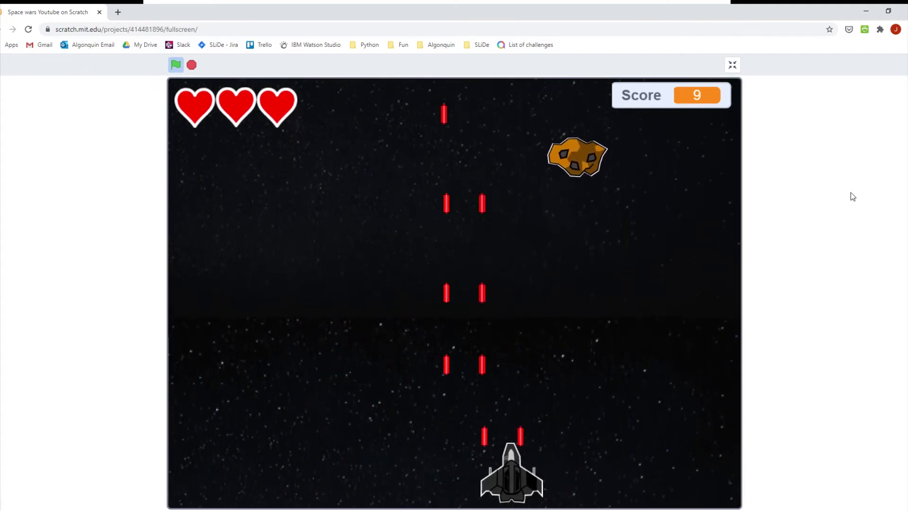
key("Right")
key("Left")
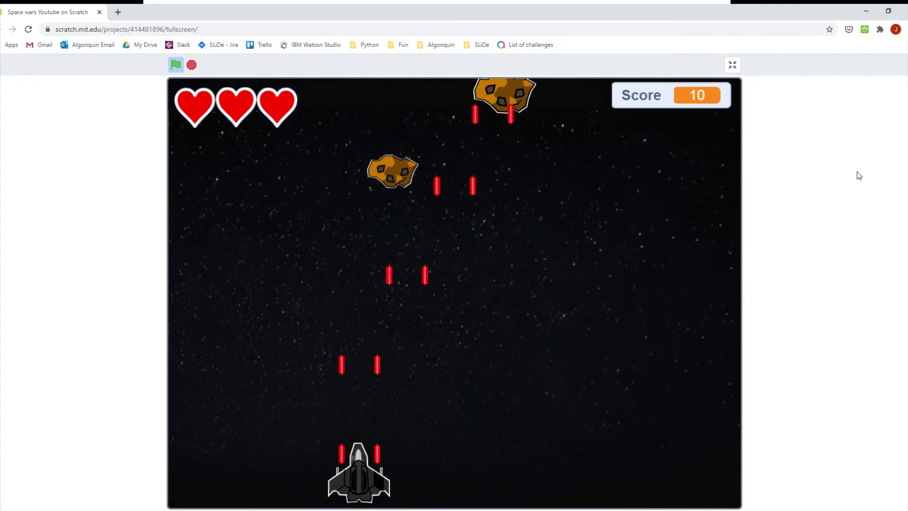
key("Right")
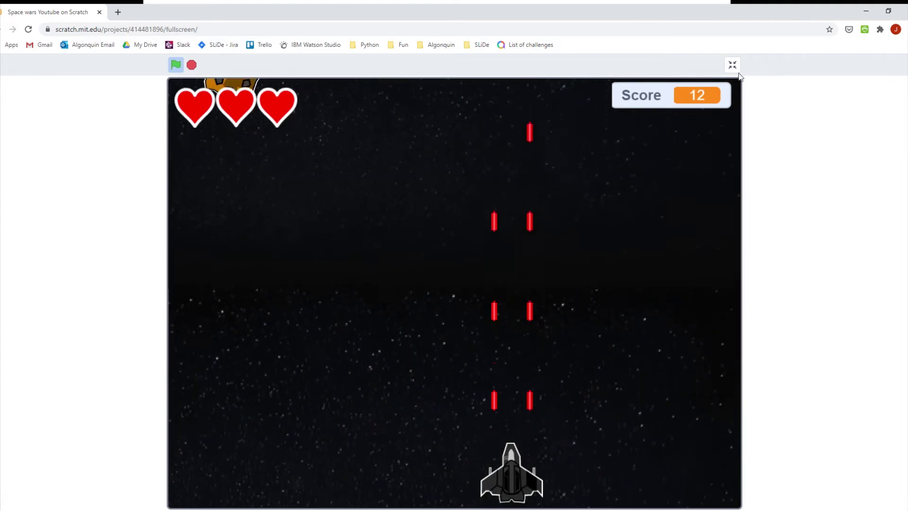
left_click(733, 67)
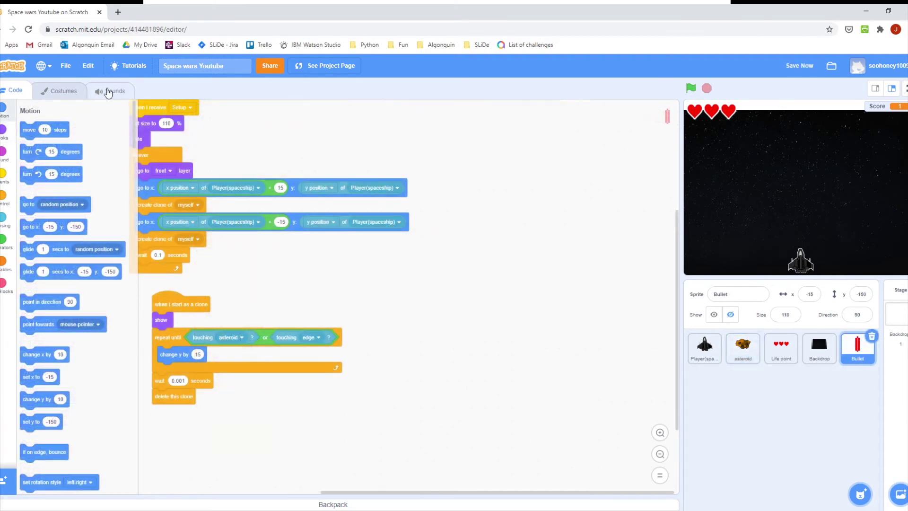
- Open the Bullet sprite's sounds, save the project and preview the "shoot" sound
left_click(112, 90)
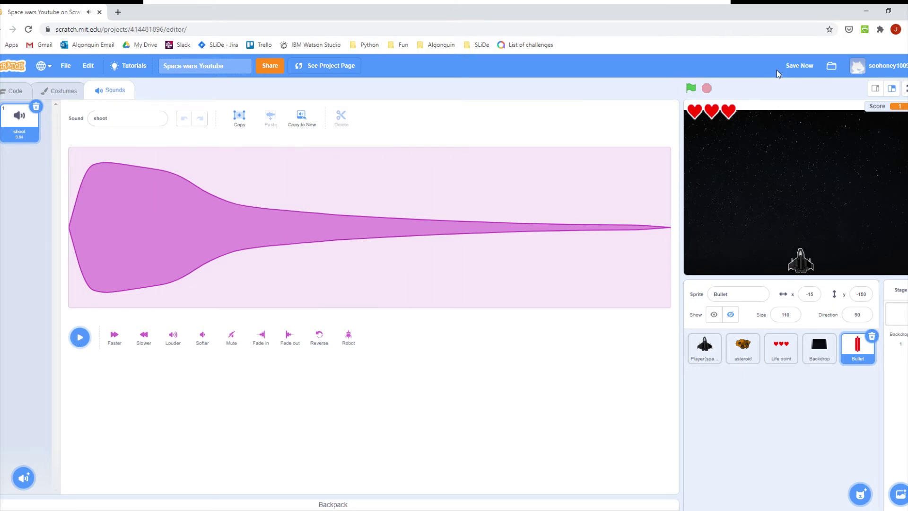
left_click(792, 70)
left_click(93, 339)
left_click(92, 339)
- Select the asteroid sprite and preview its "Explotions" sound
left_click(743, 349)
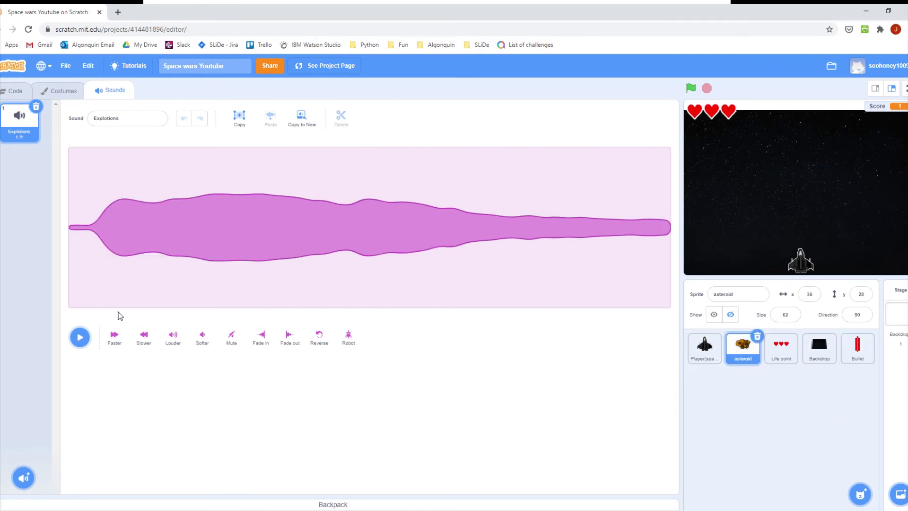
left_click(88, 342)
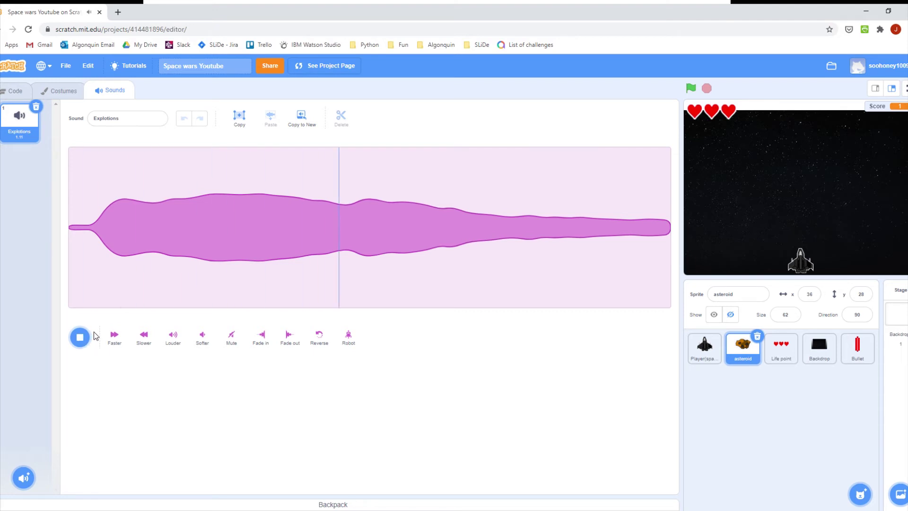
left_click(80, 337)
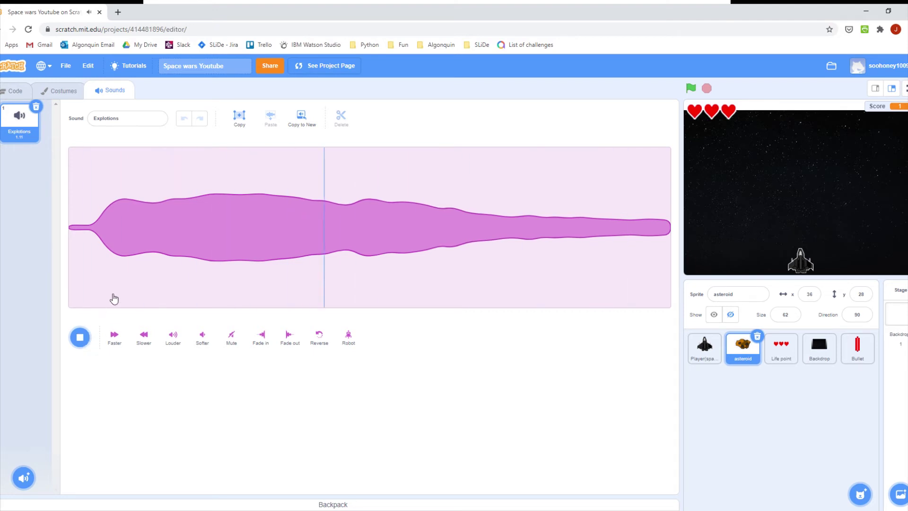
- Insert "start sound Explotions" between "change Score by 1" and the repeat loop in the asteroid's clone script, and save the project
left_click(14, 90)
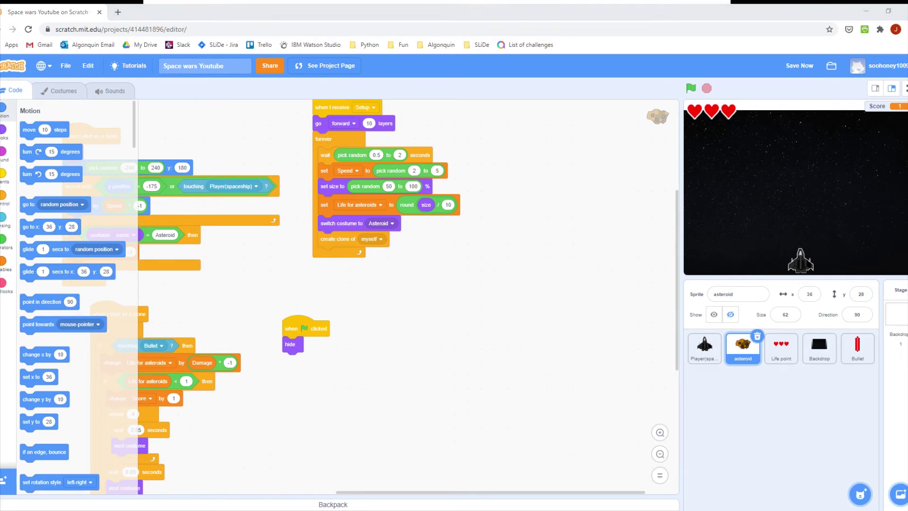
left_click_drag(290, 409, 359, 303)
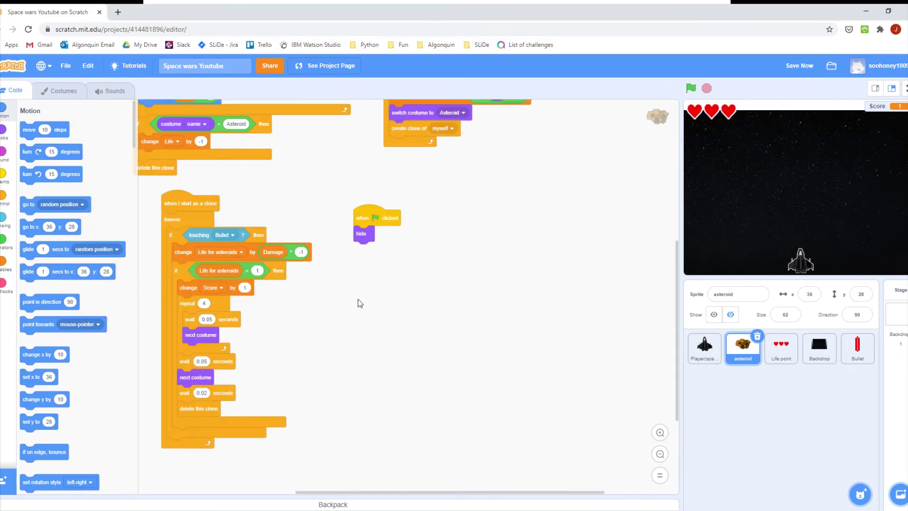
left_click(3, 152)
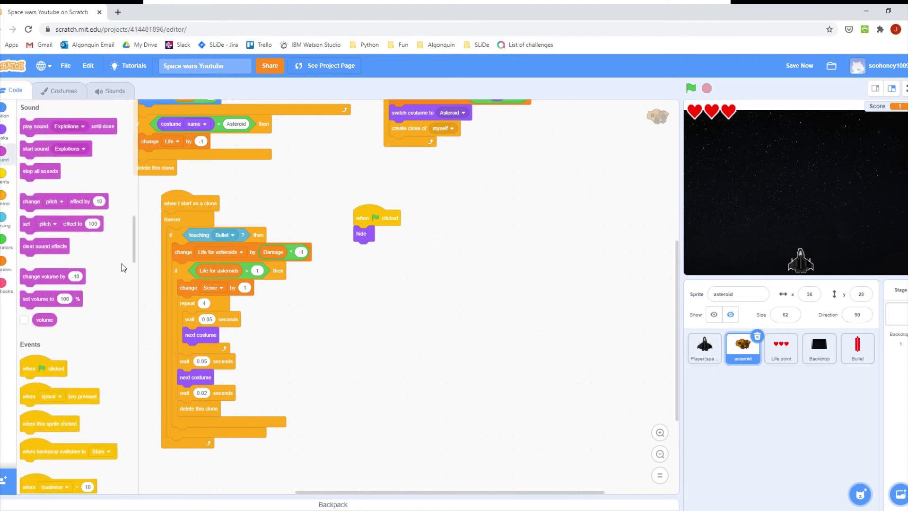
mouse_move(75, 153)
left_mouse_down()
mouse_move(237, 208)
mouse_move(364, 336)
mouse_move(306, 331)
mouse_move(242, 301)
left_mouse_up()
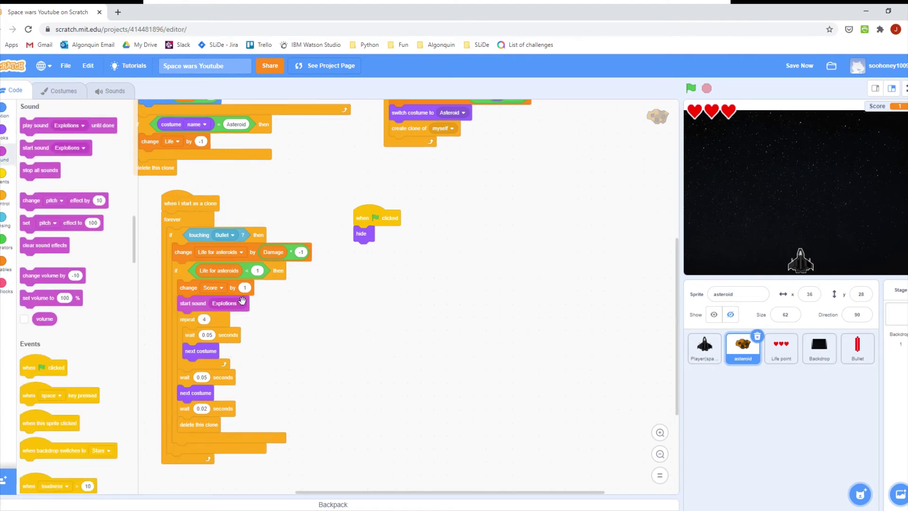
left_click(802, 66)
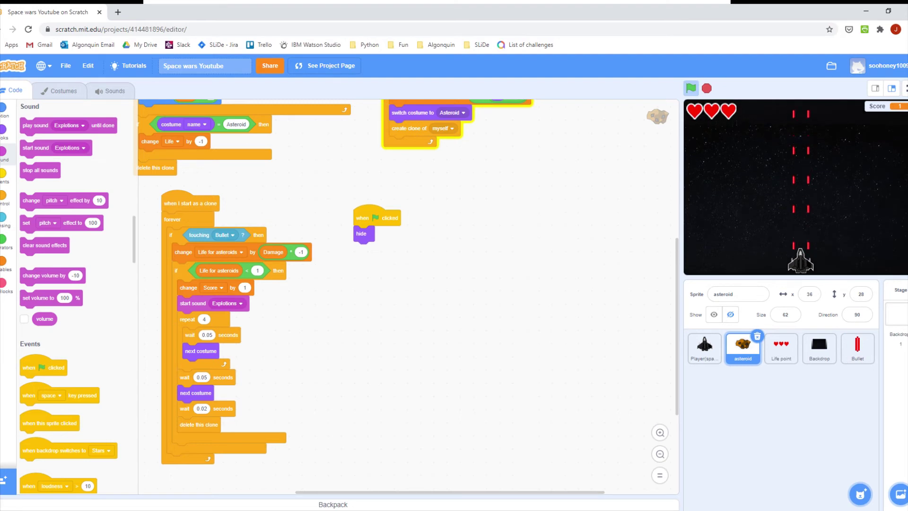
- Test the running game full screen by steering the ship and shooting asteroids to hear the explosion sound, and return to the editor
left_click(906, 88)
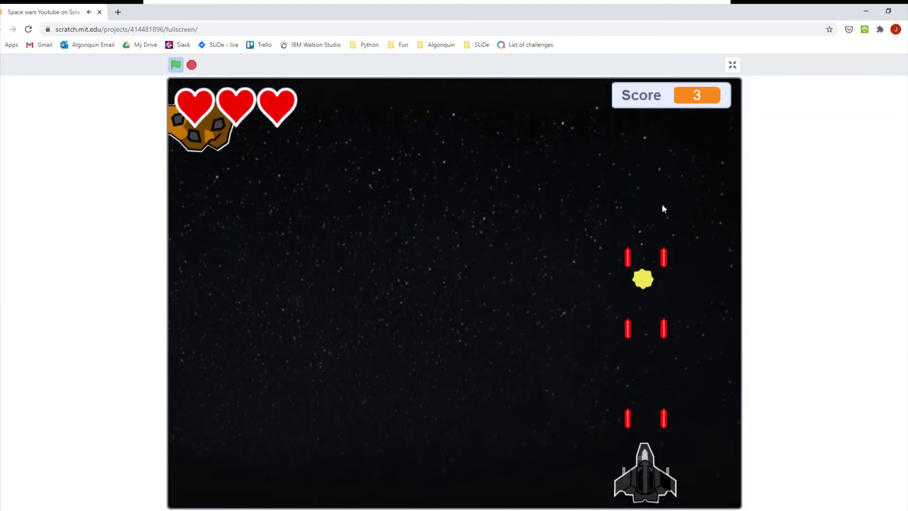
key("Left")
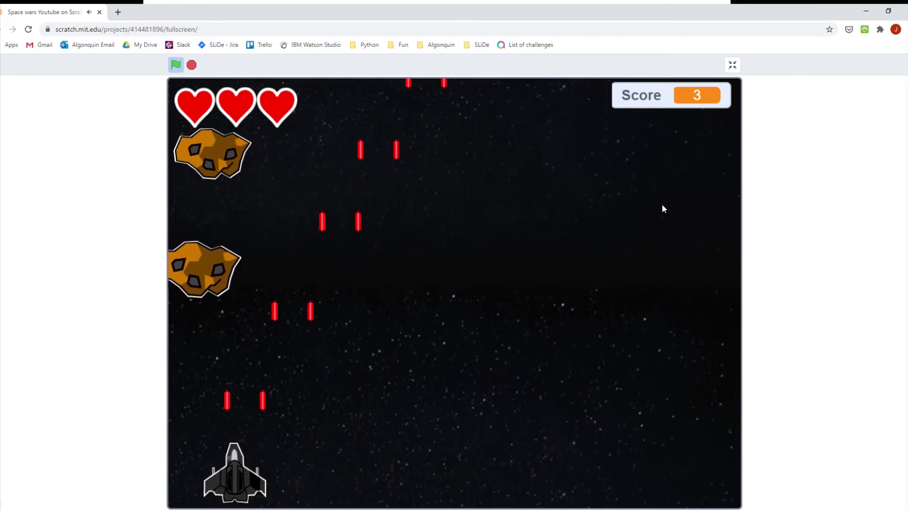
key("Right")
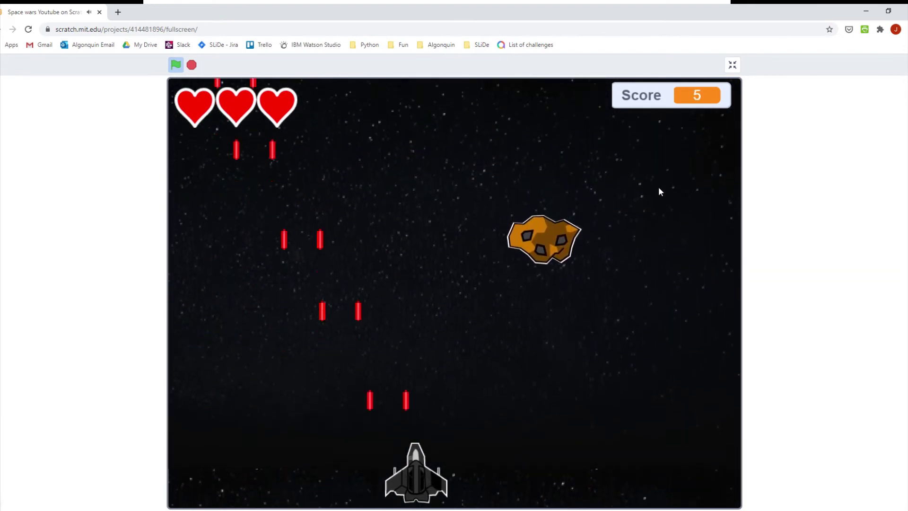
key("Left")
key("Right")
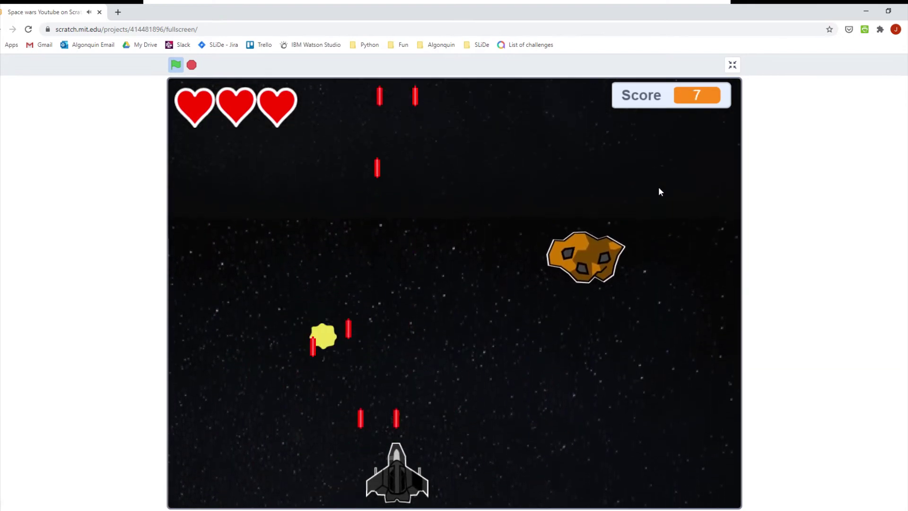
key("Right")
key("Left")
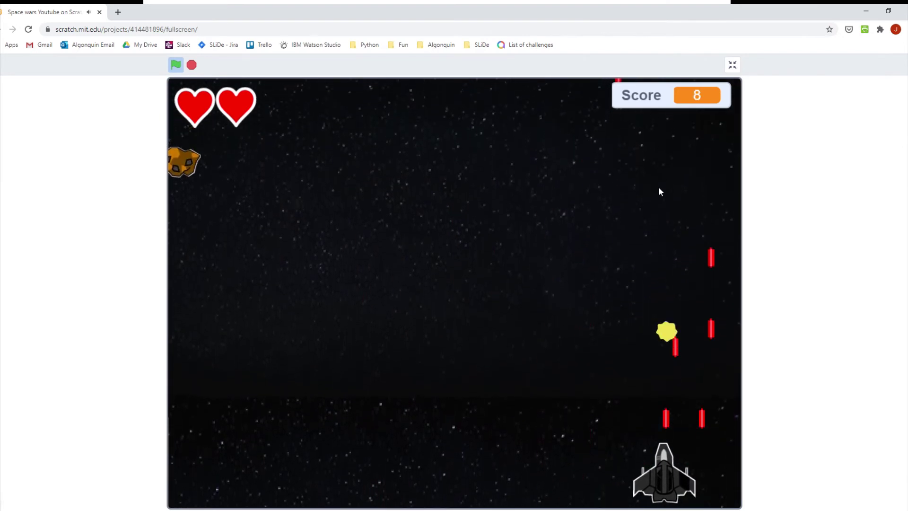
key("Left")
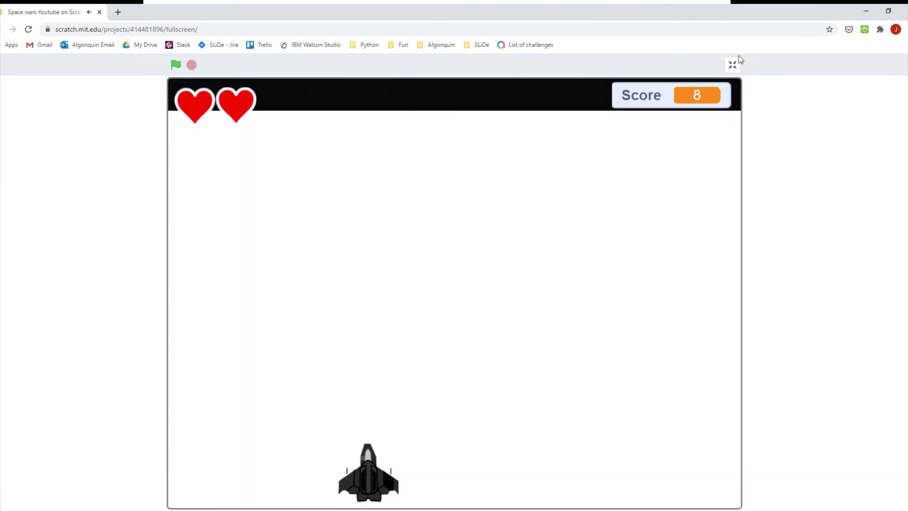
left_click(733, 65)
- Insert "start sound shoot" before "wait 0.1 seconds" in the forever loop of the Bullet sprite's Setup script
left_click(858, 348)
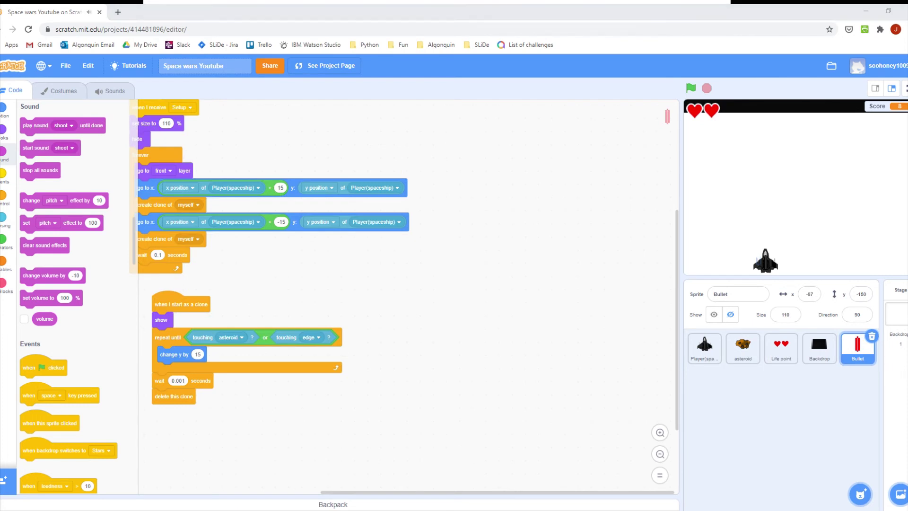
left_click_drag(349, 395, 416, 367)
scroll(303, 265, "up", 1)
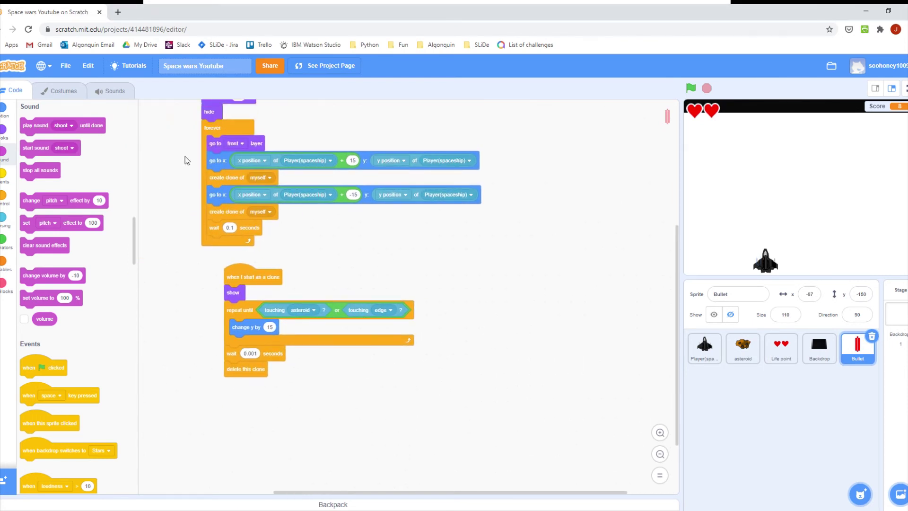
scroll(251, 286, "up", 3)
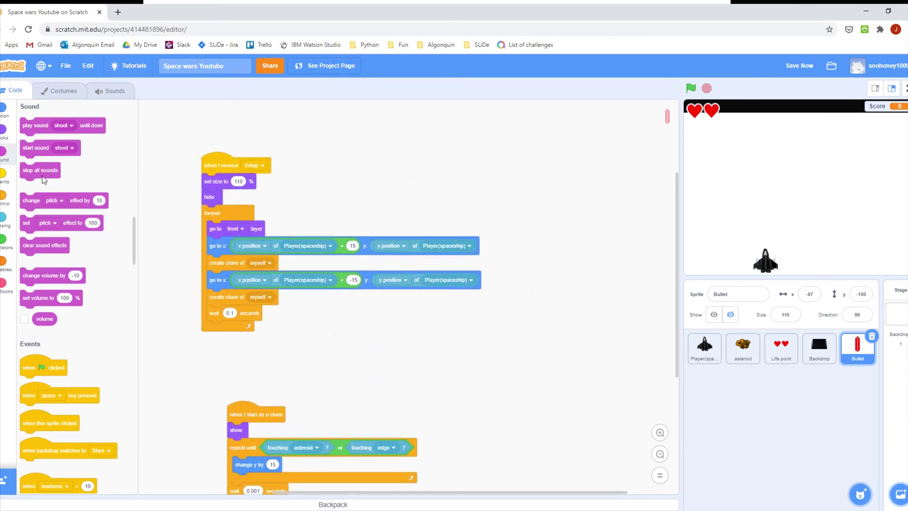
left_click_drag(72, 150, 259, 314)
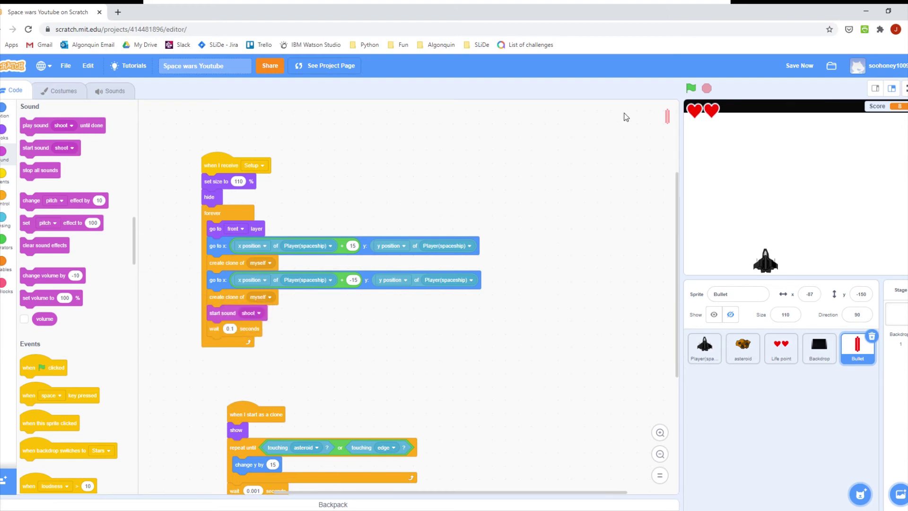
- Run the game full screen to hear the shooting sound while moving the ship, return to the editor and stop it
left_click(690, 88)
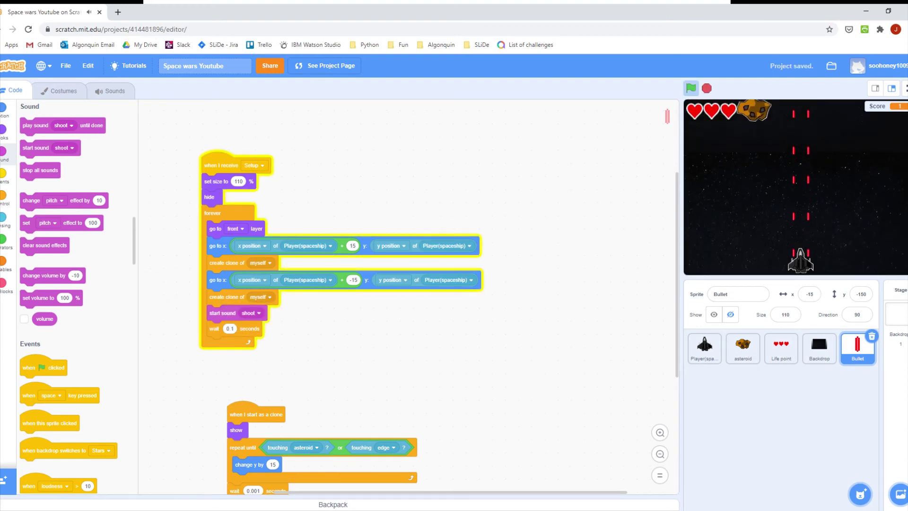
left_click(905, 89)
key("Right")
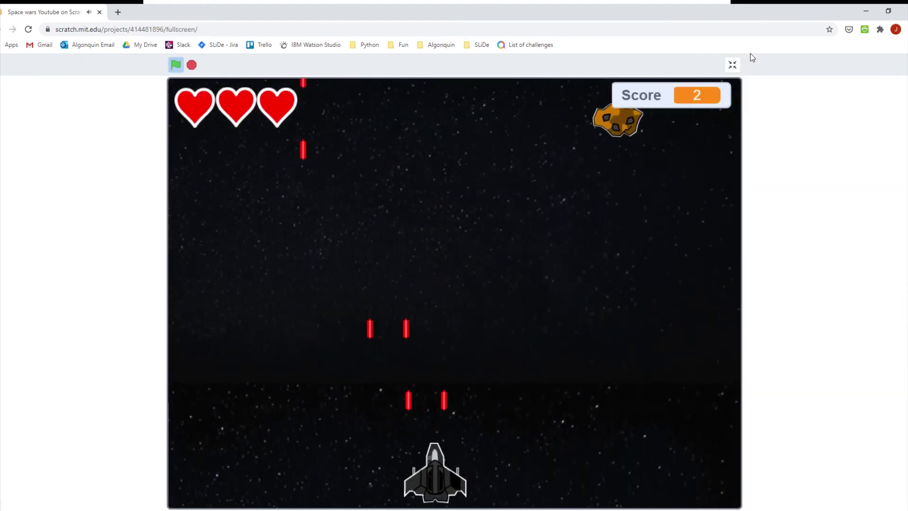
key("Left")
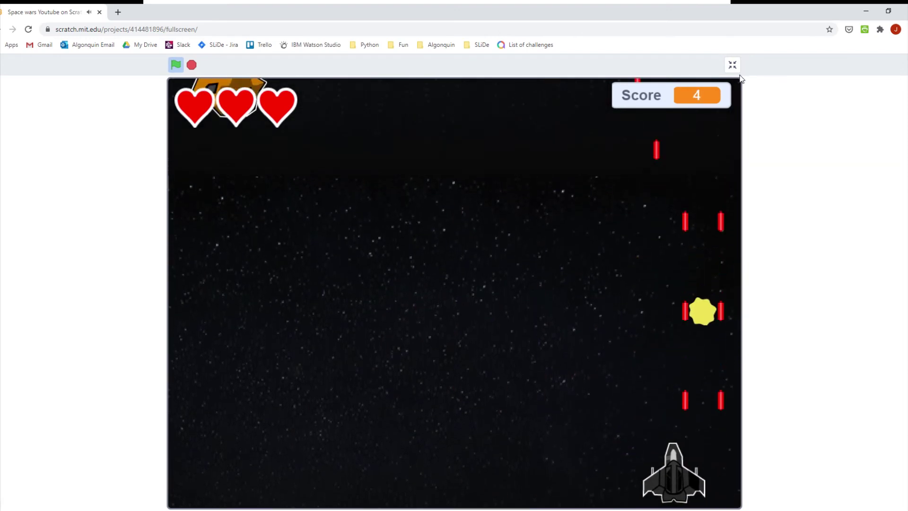
left_click(733, 65)
left_click(707, 88)
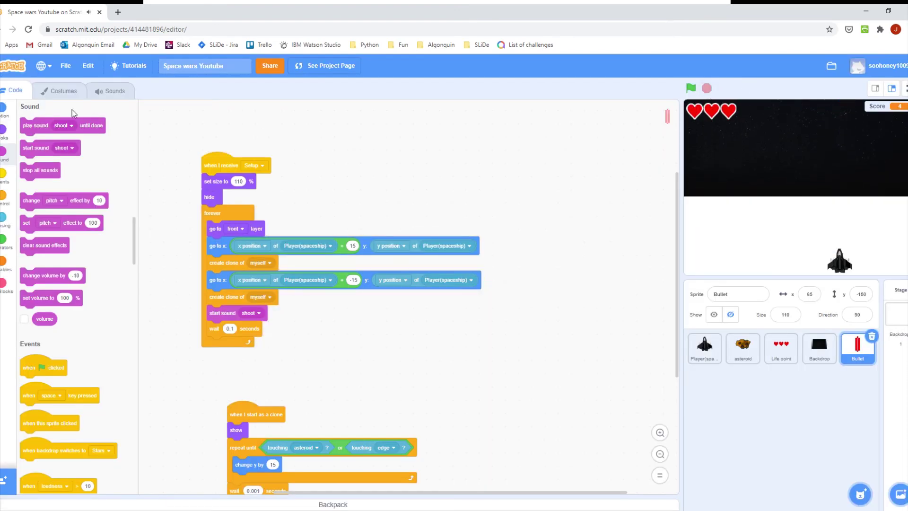
- Apply the Softer effect to the Bullet's "shoot" sound and run the game briefly to check its volume
left_click(71, 91)
left_click(111, 91)
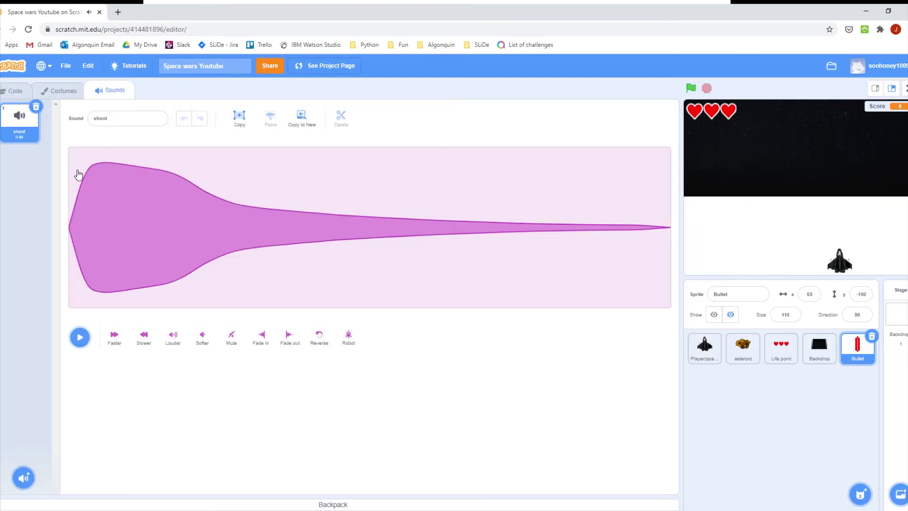
left_click(201, 337)
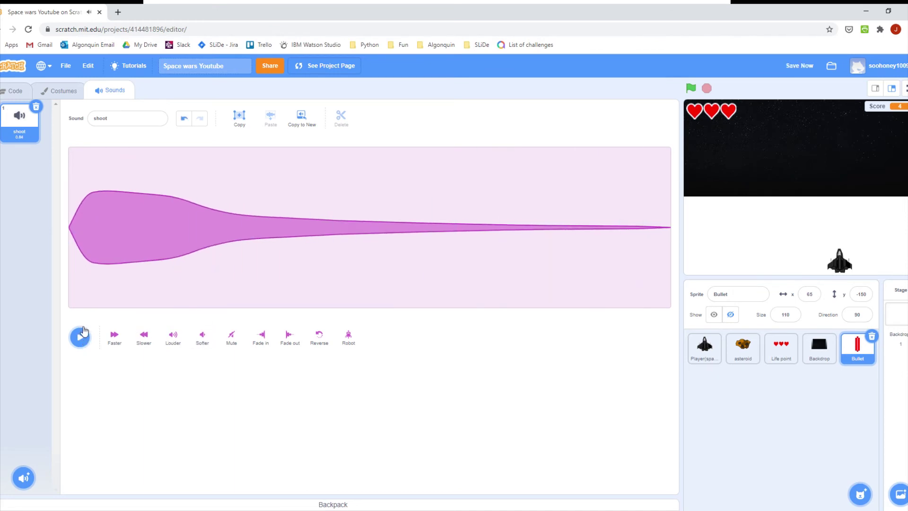
left_click(3, 90)
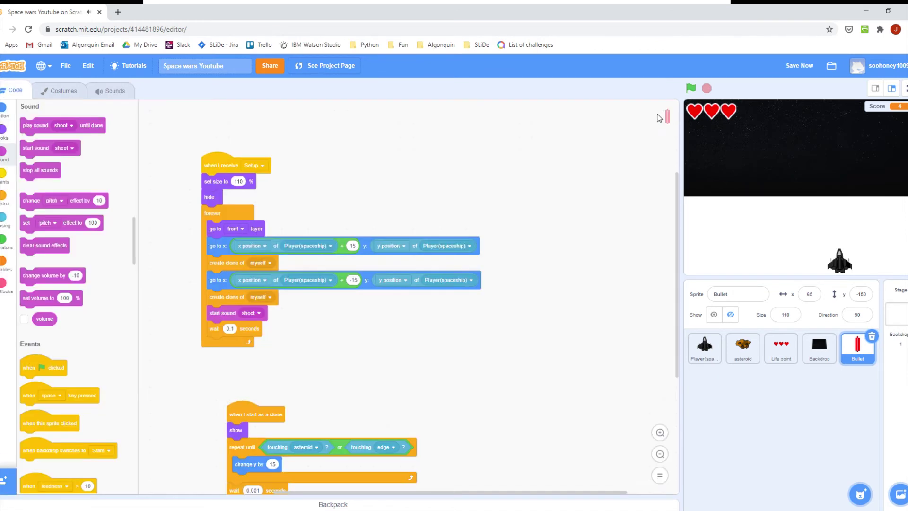
left_click(692, 89)
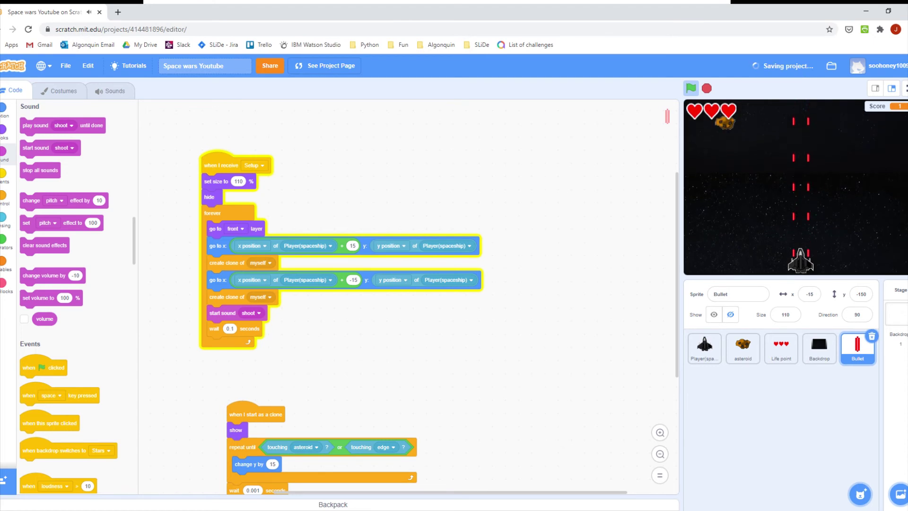
left_click(708, 88)
- Reduce the volume of the Bullet's "shoot" sound further with the Softer effect
left_click(60, 90)
left_click(112, 90)
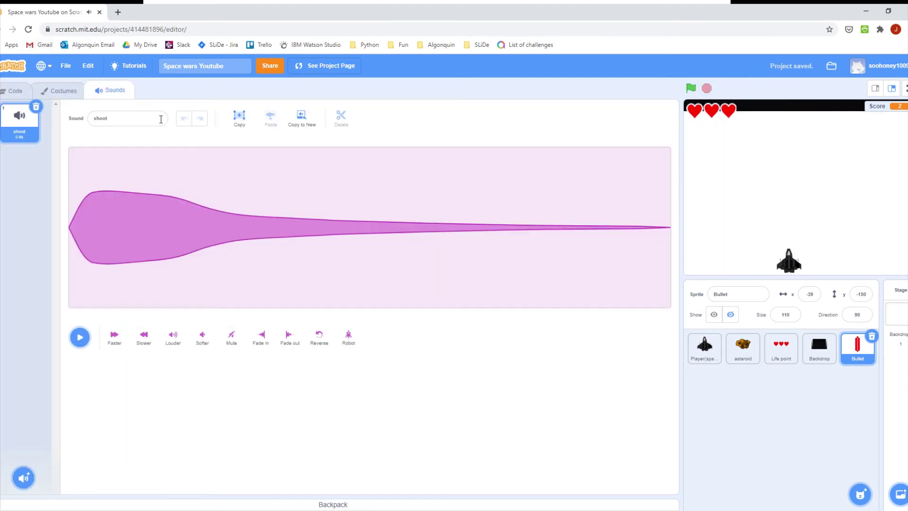
left_click(202, 341)
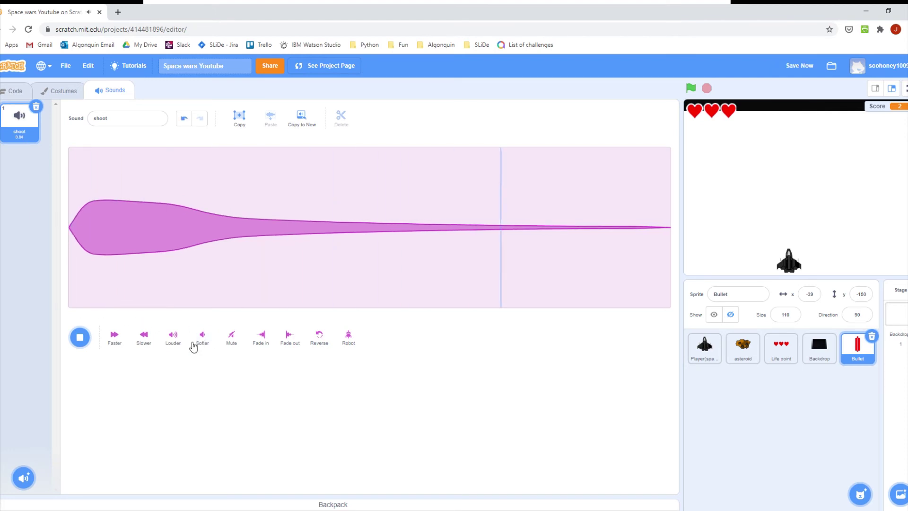
left_click(207, 337)
- Play the game with the quieter shooting sound, save the project, stop the game and return to the Bullet's code
left_click(692, 89)
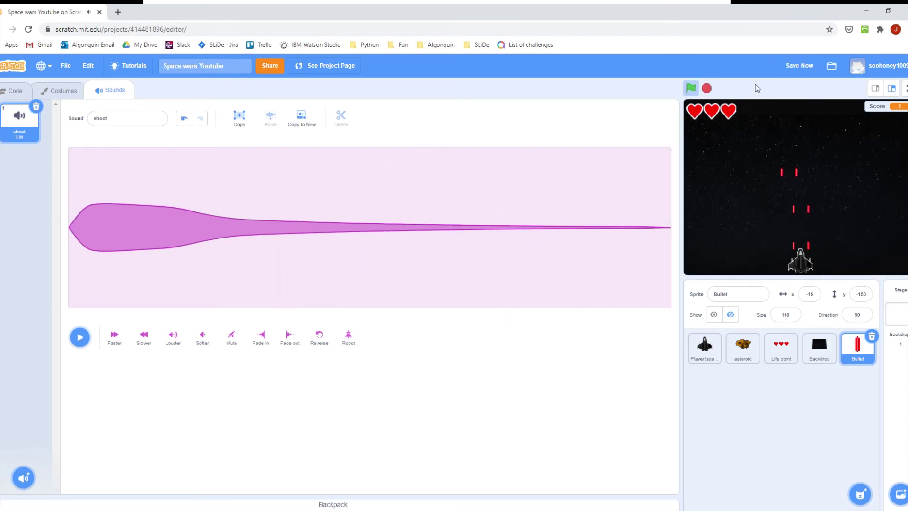
left_click(798, 67)
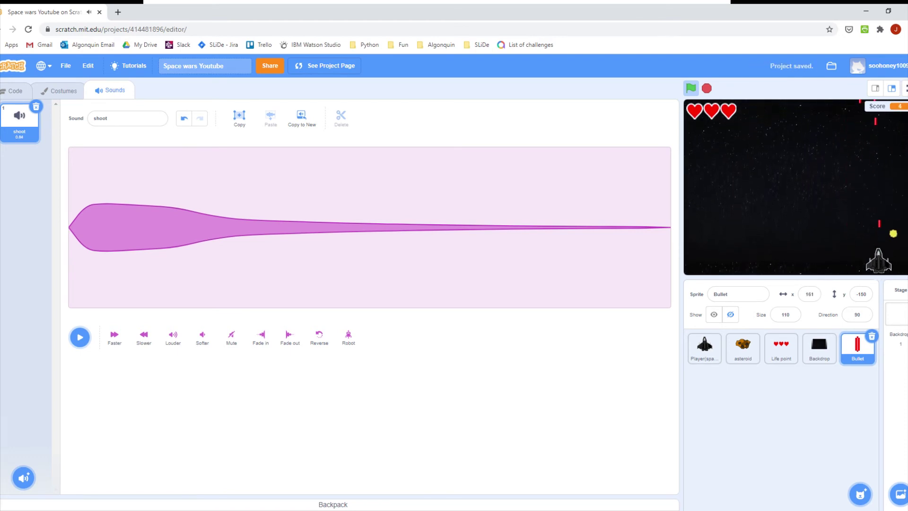
key("Left")
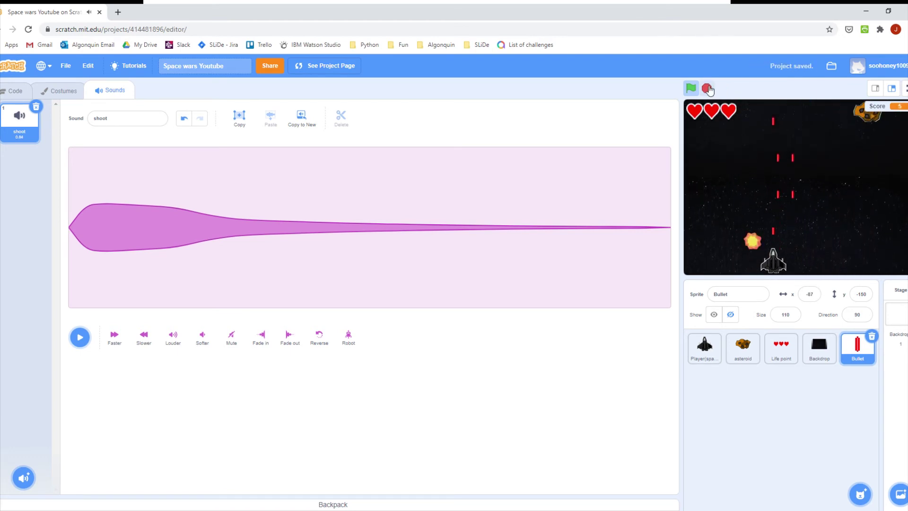
key("Right")
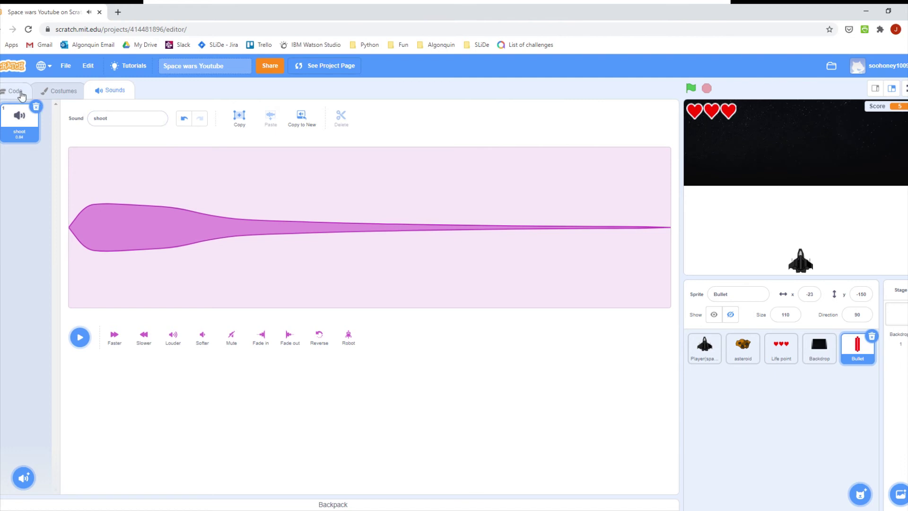
left_click(22, 96)
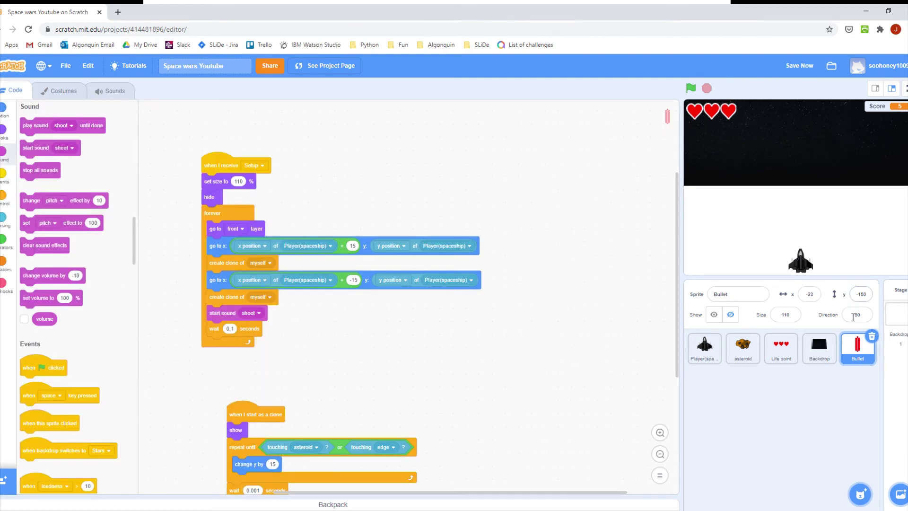
- In the Player sprite, move the Movement block's two key conditions out of their ifs and into separate "or" blocks
left_click(704, 347)
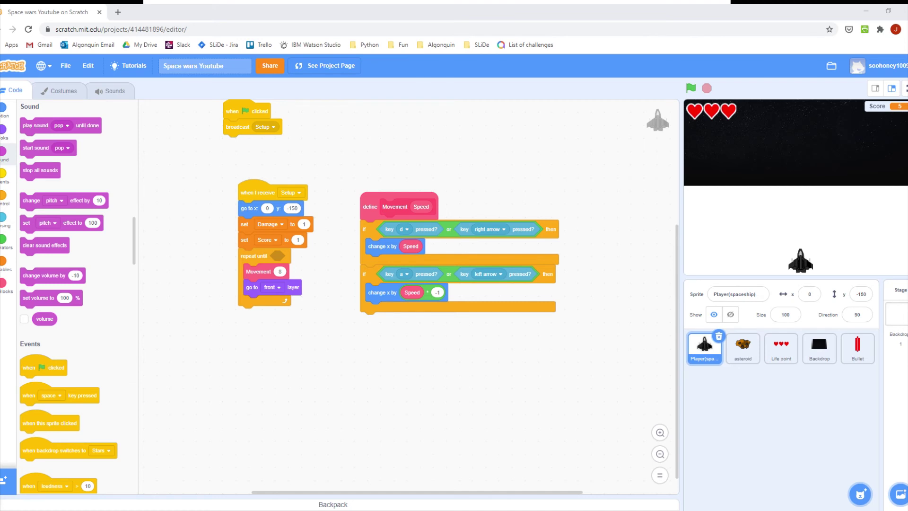
left_click(12, 244)
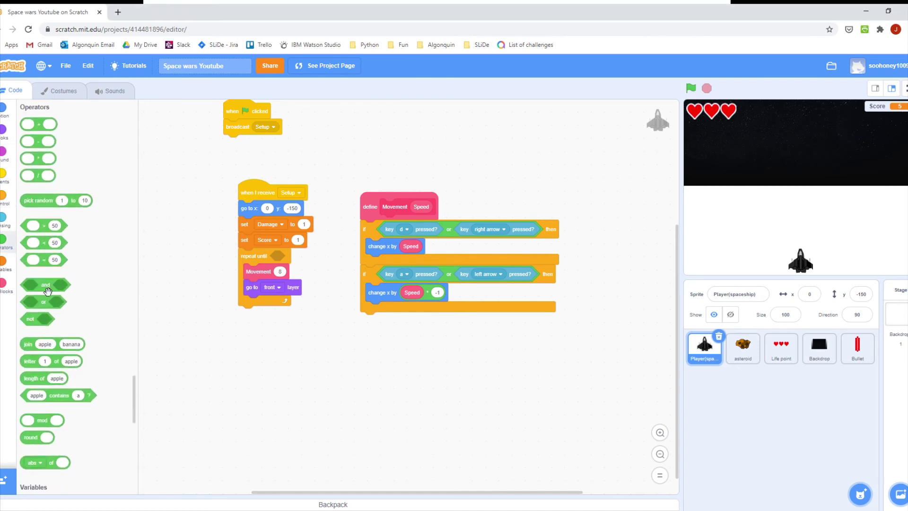
left_click_drag(51, 306, 300, 368)
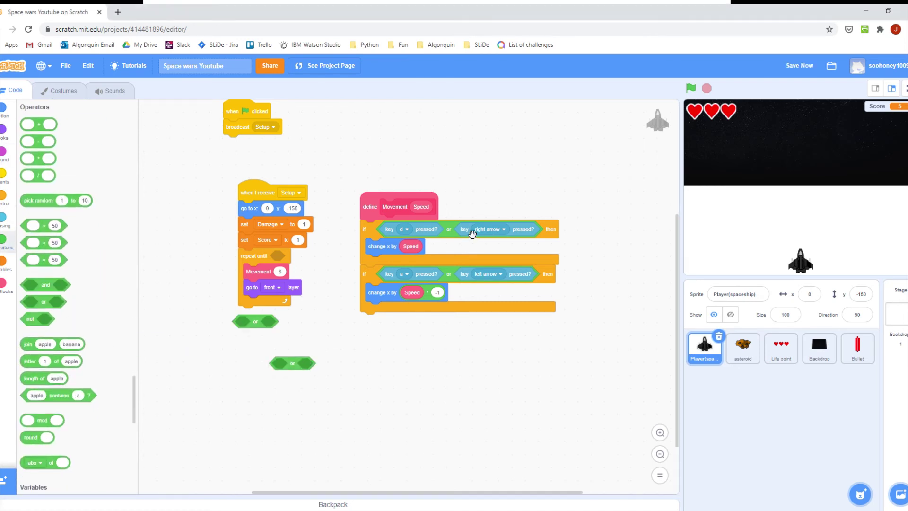
left_click_drag(457, 239, 319, 334)
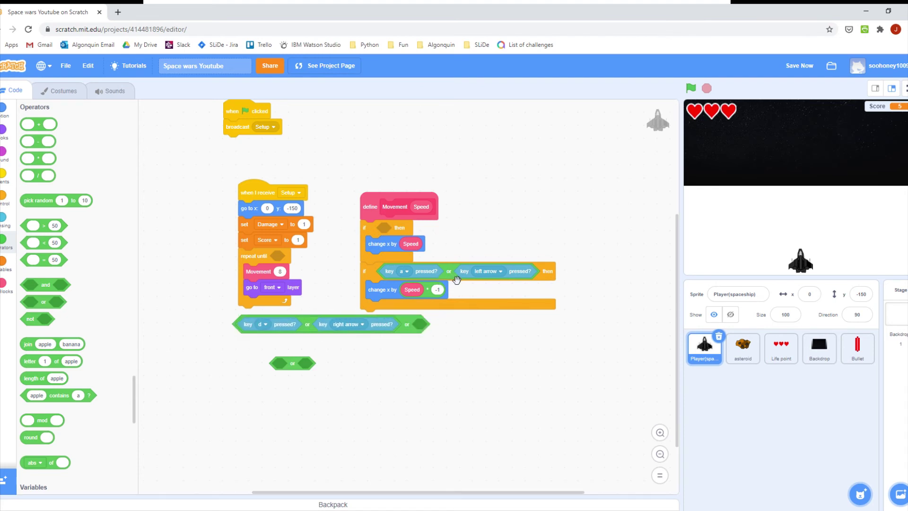
left_click_drag(457, 280, 378, 374)
left_click_drag(453, 370, 417, 355)
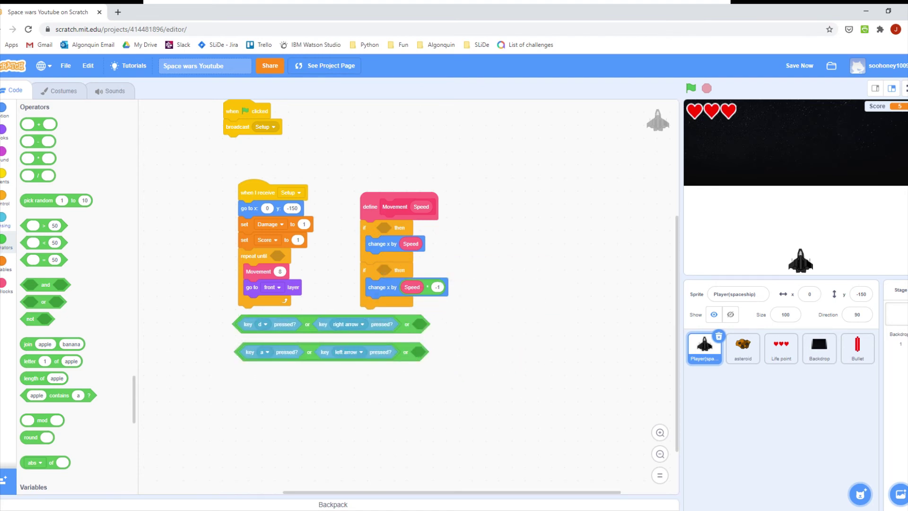
- Fill each empty "or" slot with an "and" block, starting with "<" for the right-movement condition and ">" for the left-movement condition
scroll(57, 284, "up", 3)
scroll(57, 284, "down", 3)
left_click_drag(46, 284, 434, 355)
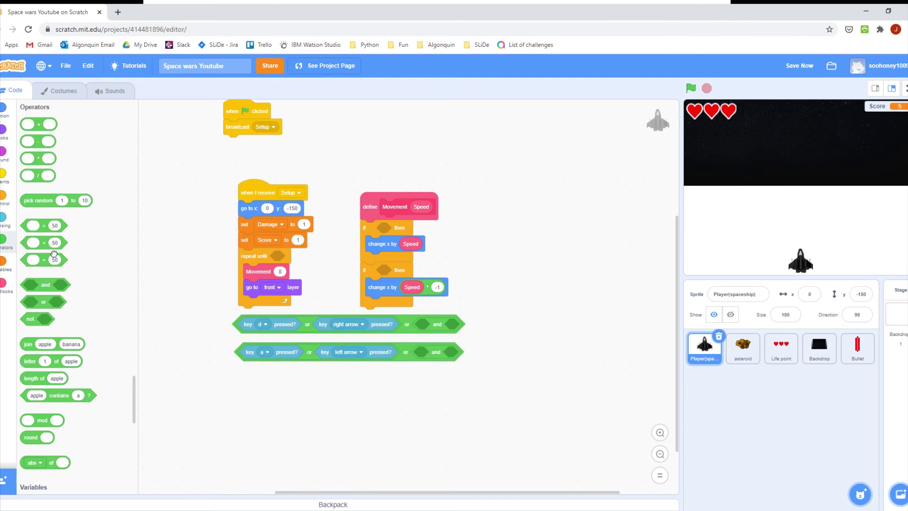
left_click_drag(54, 254, 454, 331)
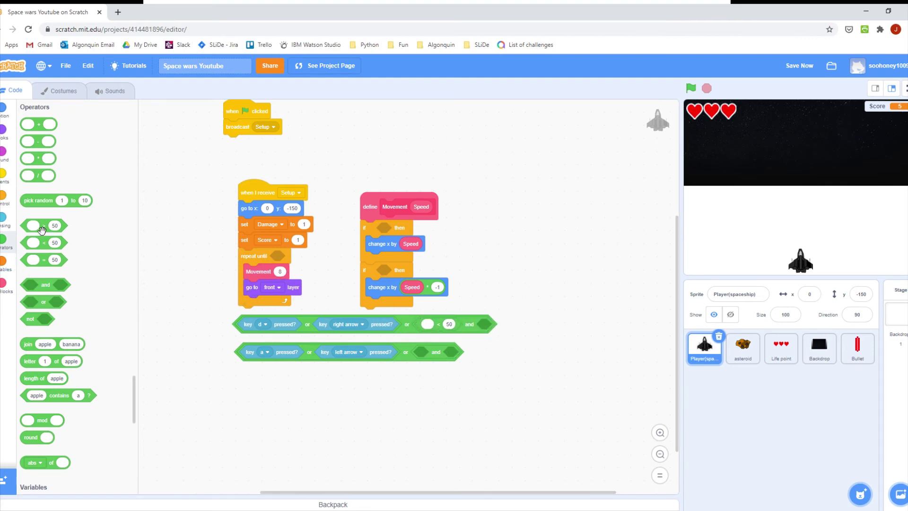
left_click_drag(43, 230, 433, 356)
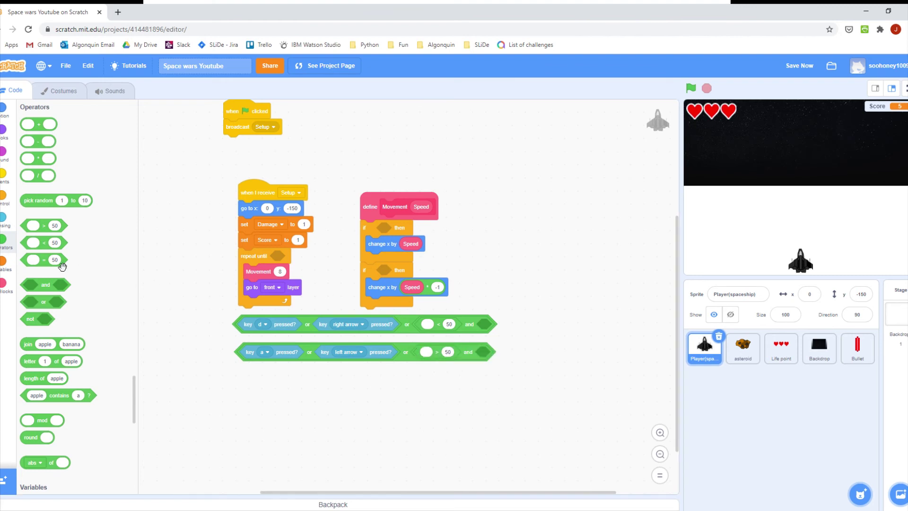
- Complete the conditions as "50 < mouse x and mouse down?" for right movement and "-50 > mouse x and mouse down?" for left movement
left_click(10, 221)
left_click_drag(42, 283, 463, 353)
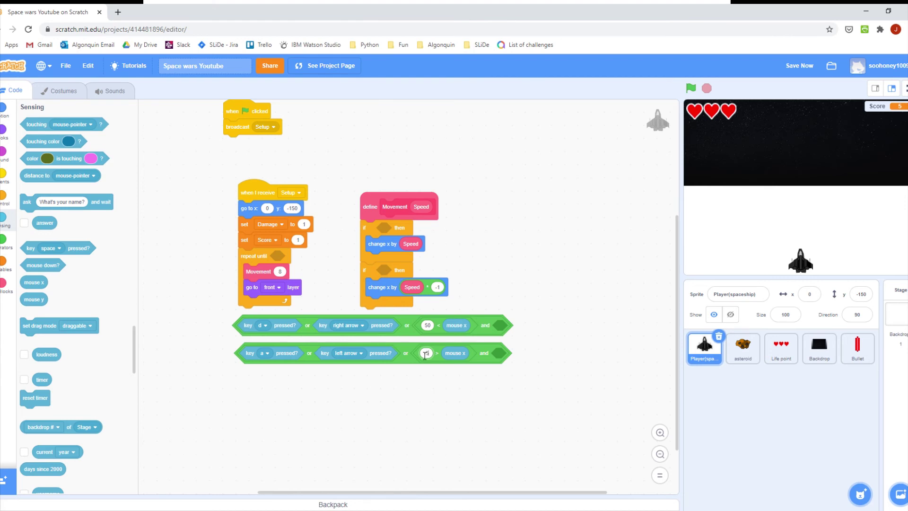
left_click_drag(48, 265, 505, 329)
left_click_drag(43, 266, 505, 355)
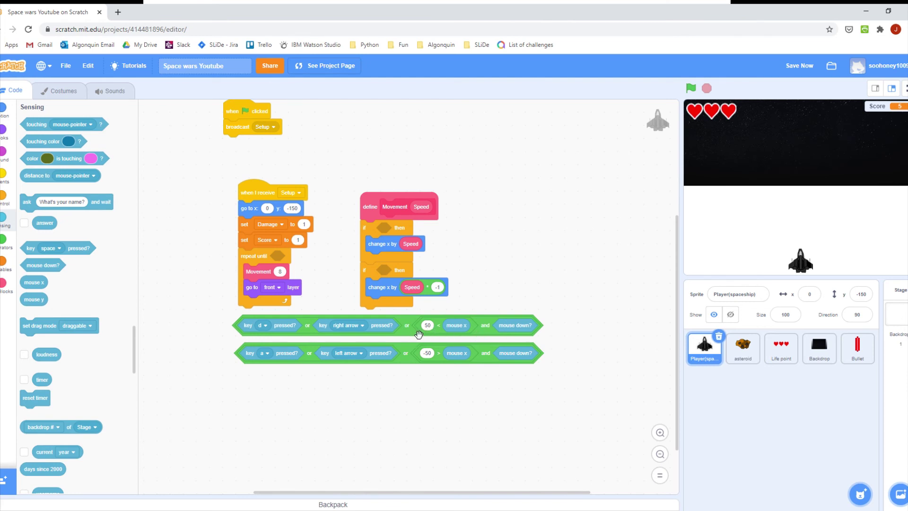
- Place the right-movement condition in the Movement block's first if and the left-movement condition in its second if
left_click_drag(418, 329, 566, 237)
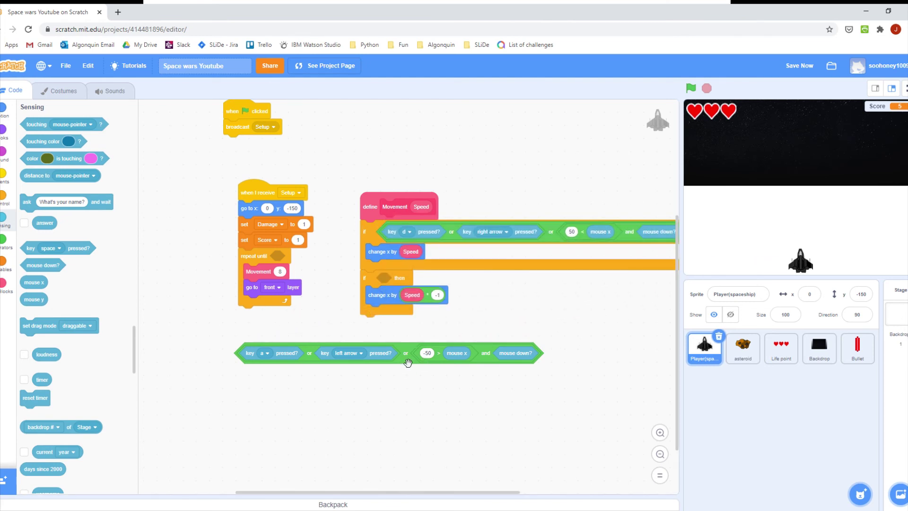
left_click_drag(408, 363, 559, 283)
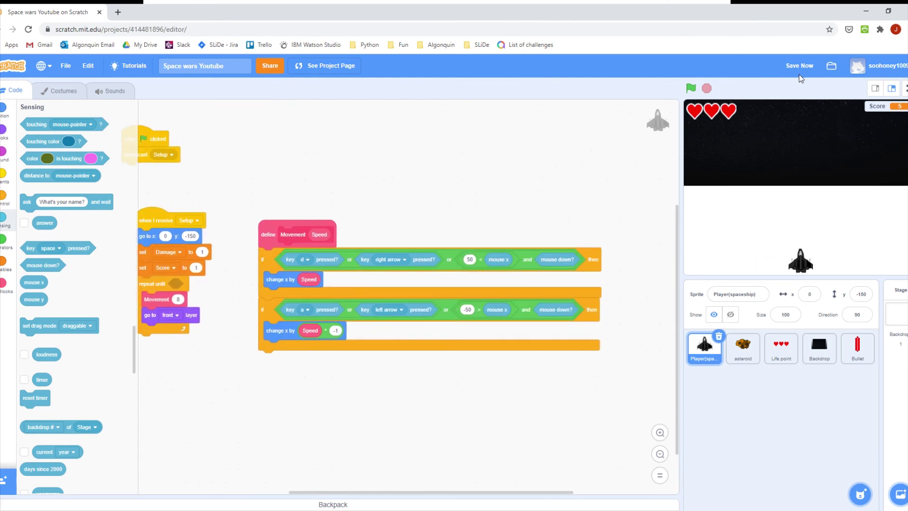
scroll(515, 199, "right", 5)
scroll(554, 161, "up", 3)
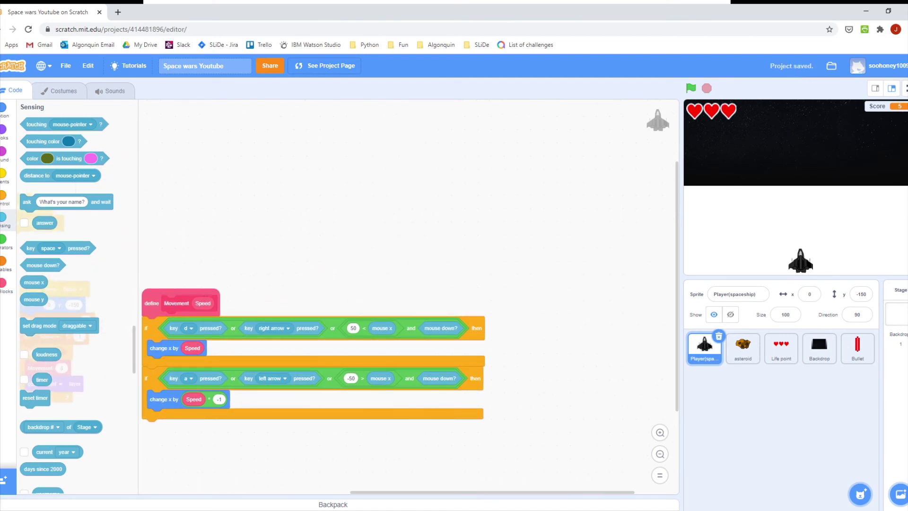
- Run the game in full screen and steer the spaceship right and left to test the new movement conditions
left_click(906, 88)
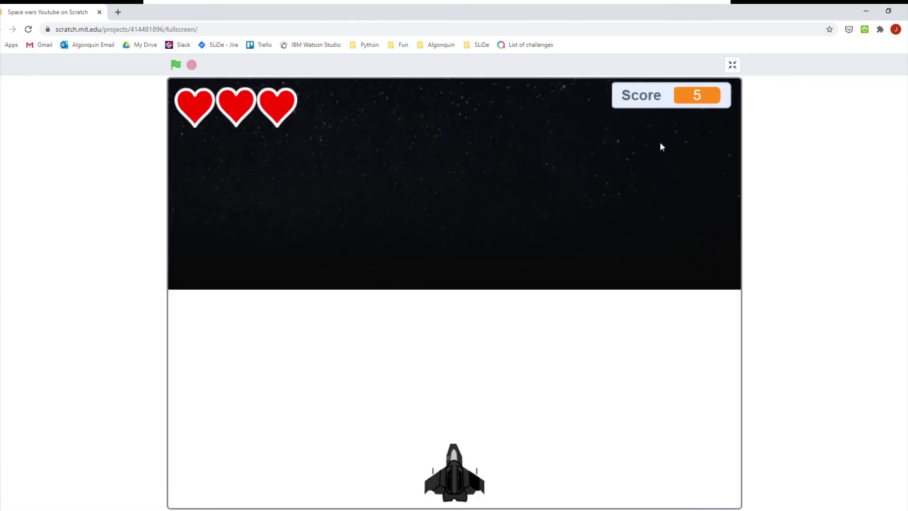
left_click(176, 65)
key("Right")
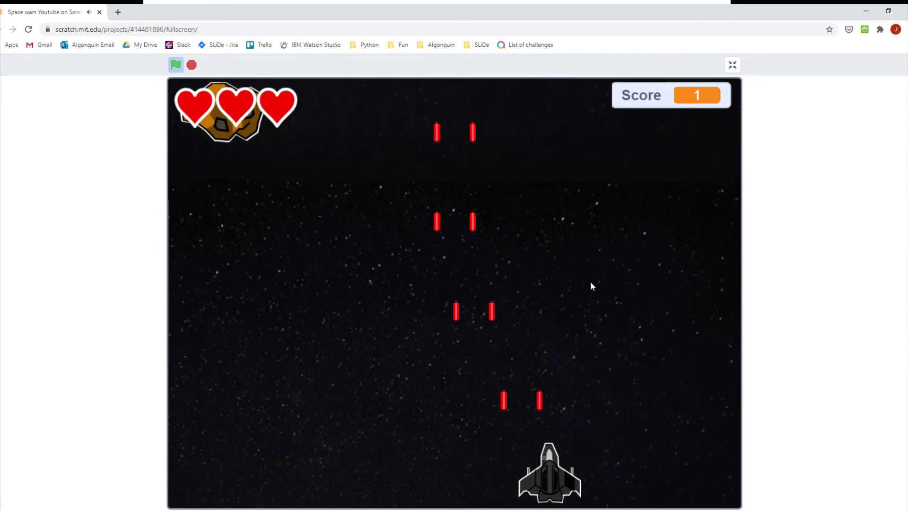
key("Left")
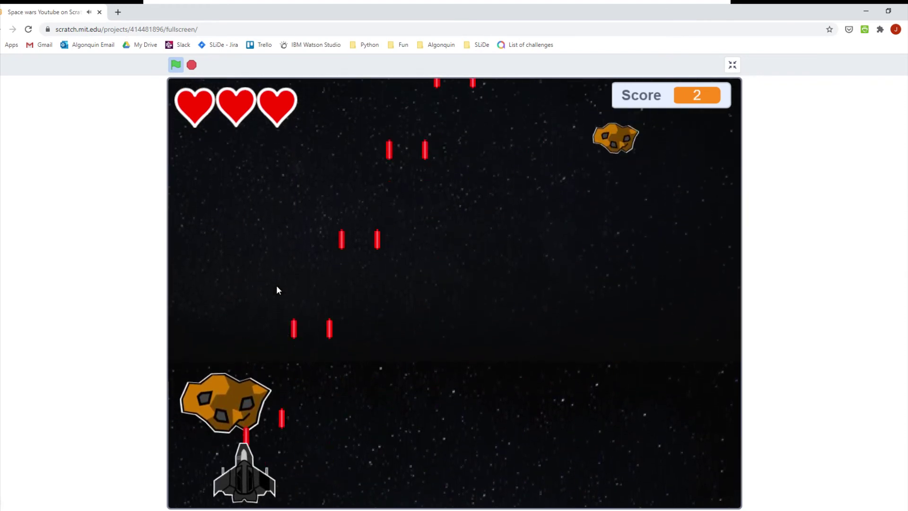
key("Right")
key("Right")
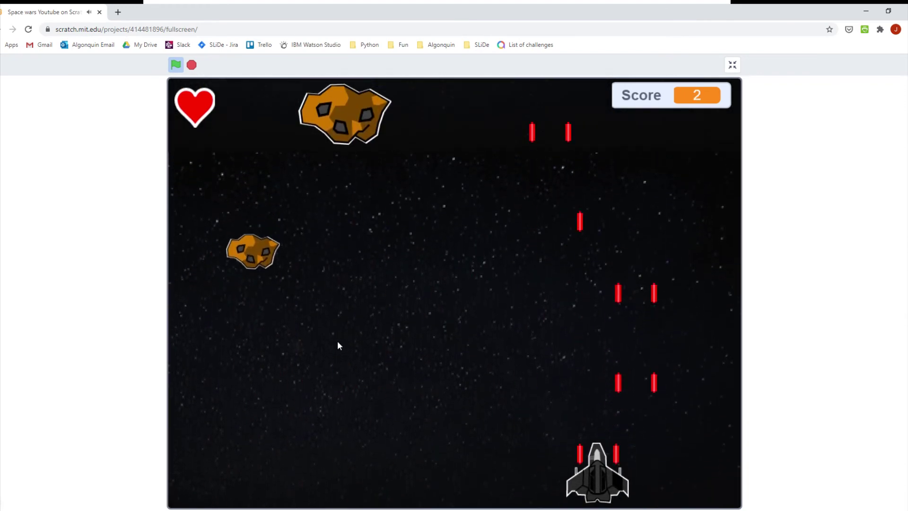
key("Left")
key("Left")
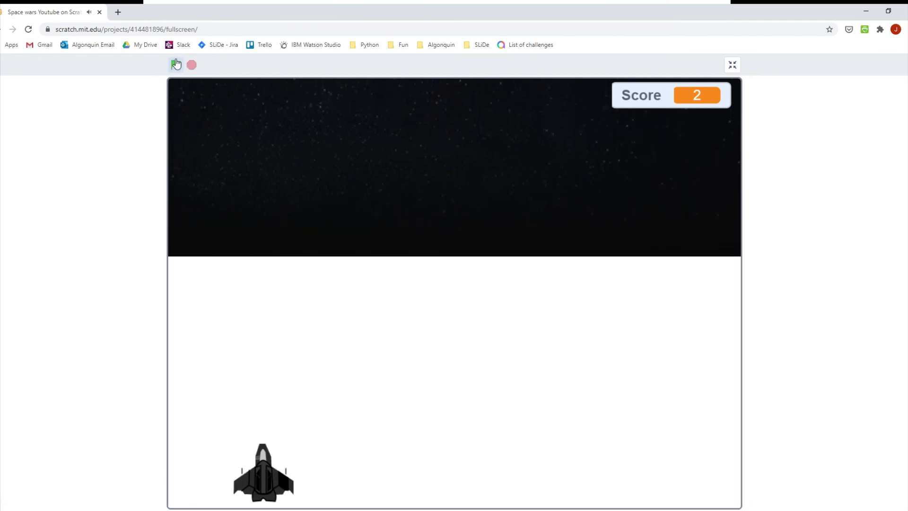
- Restart the game, play another round steering the spaceship between the asteroids, then stop it and return to the editor
left_click(176, 63)
key("Left")
key("Right")
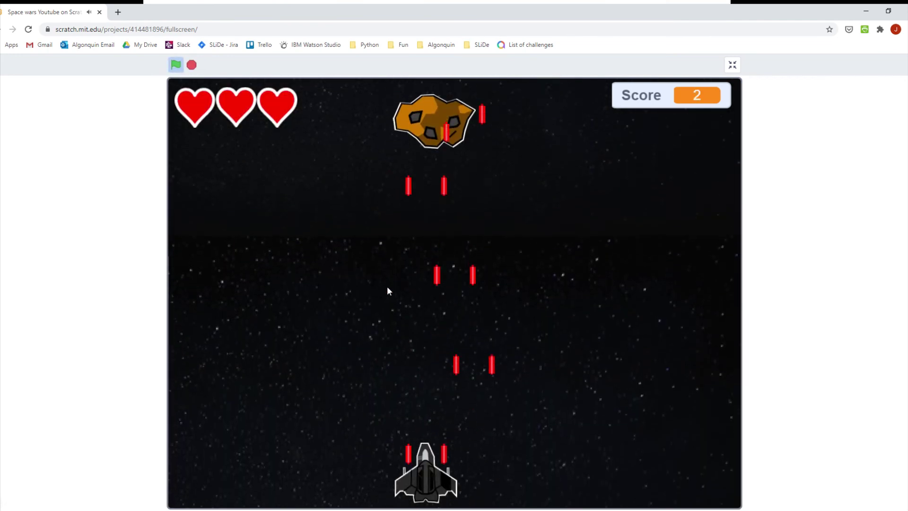
key("Right")
key("Left")
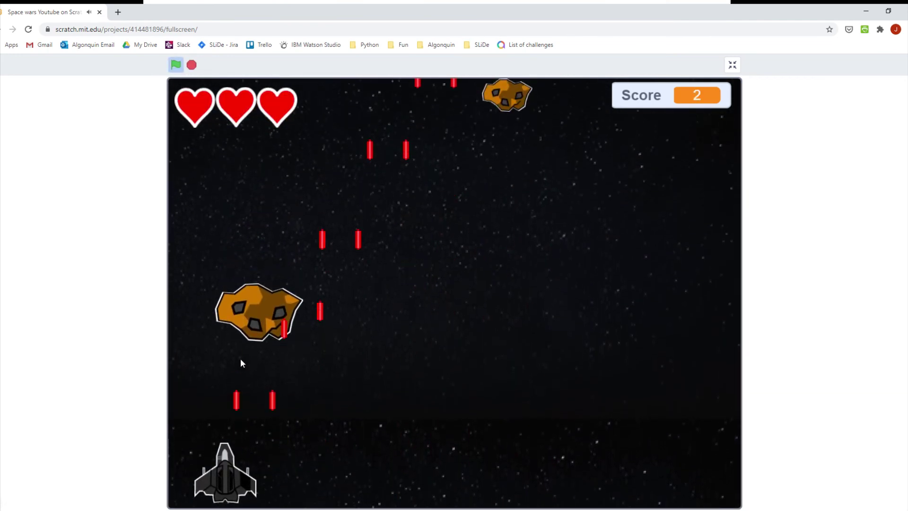
key("Left")
key("Right")
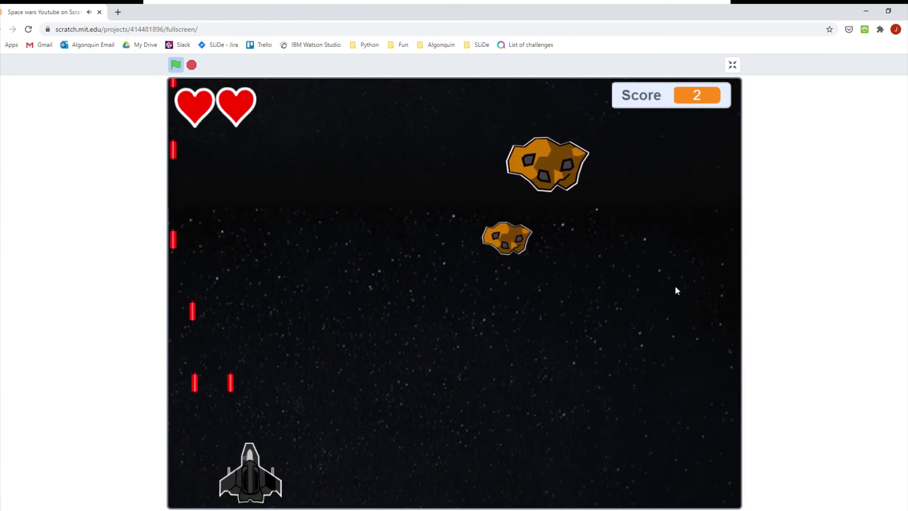
key("Right")
key("Left")
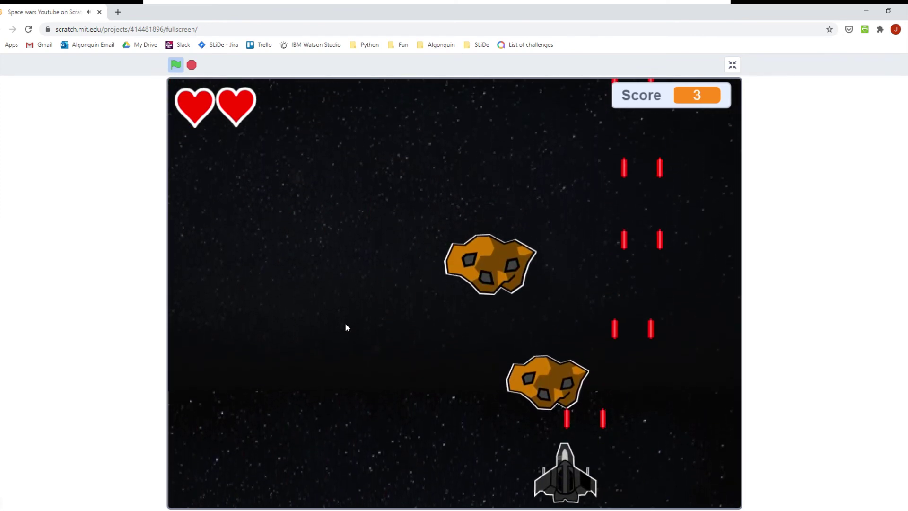
key("Left")
key("Right")
key("Left")
key("Right")
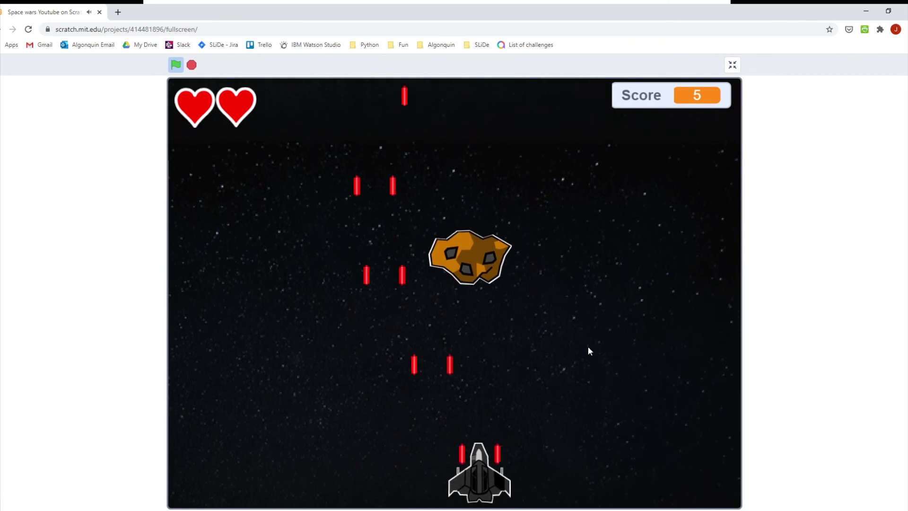
key("Left")
key("Right")
key("Left")
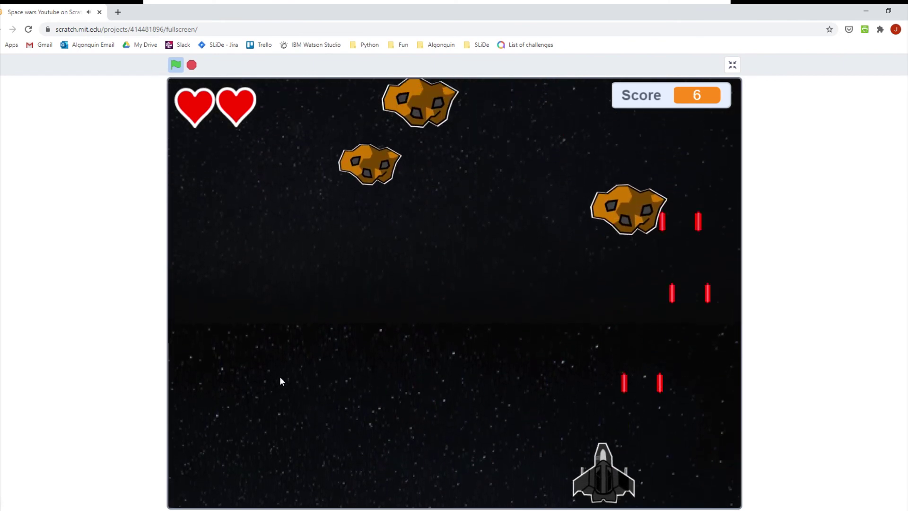
key("Left")
key("Right")
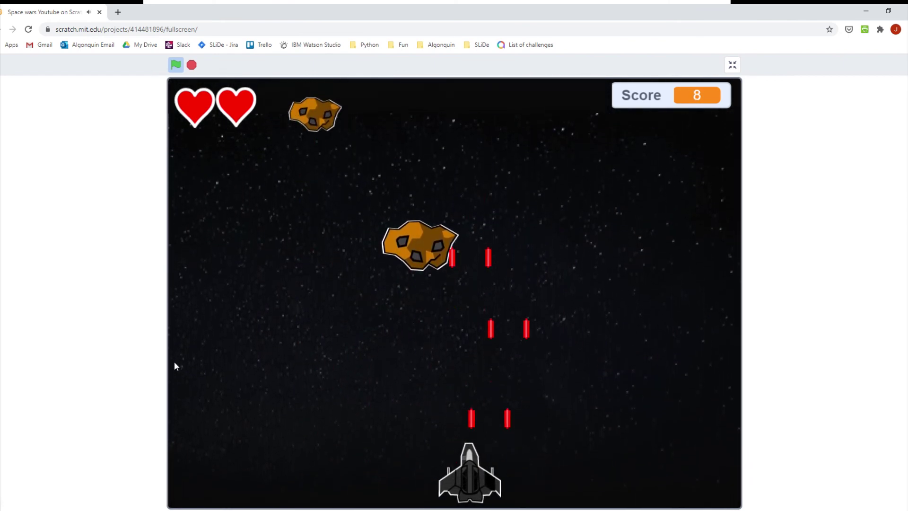
key("Left")
key("Right")
key("Left")
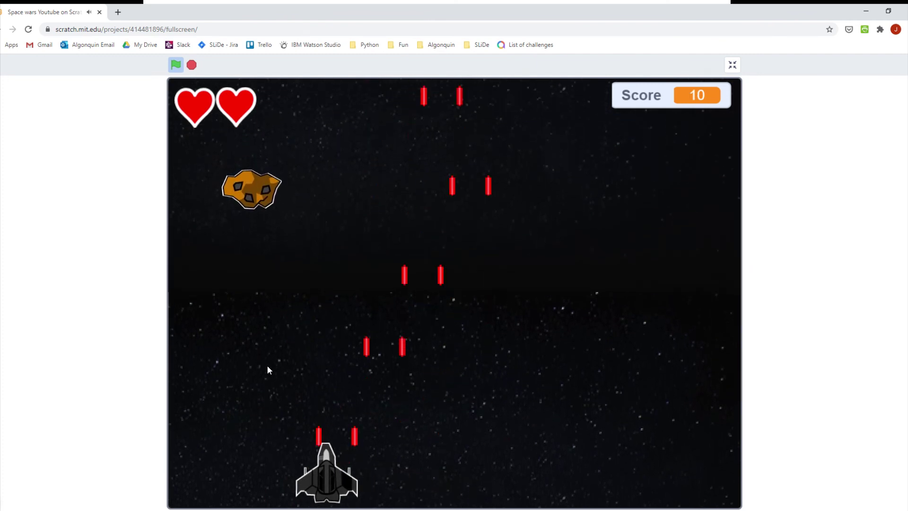
key("Left")
key("Right")
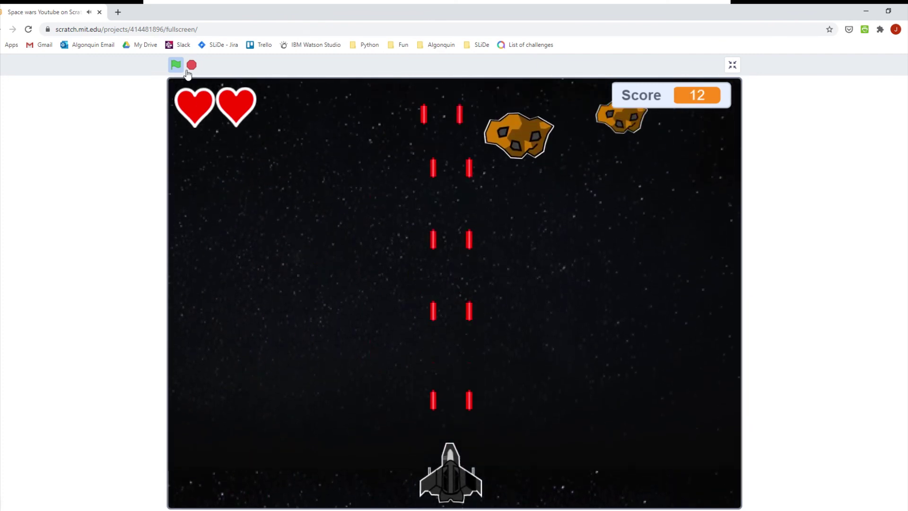
left_click(189, 68)
left_click(733, 65)
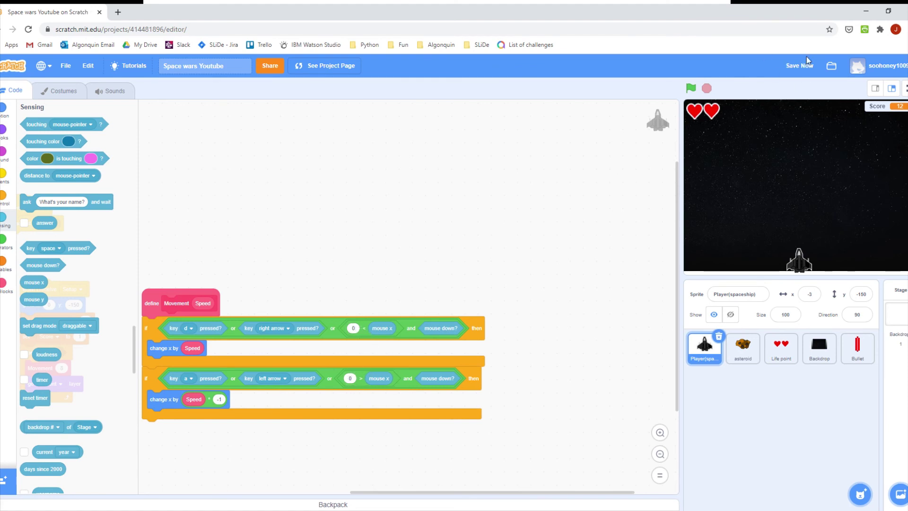
- Play the game in full screen to test steering with the mouse x thresholds at 0, then stop it and leave full screen
left_click(691, 88)
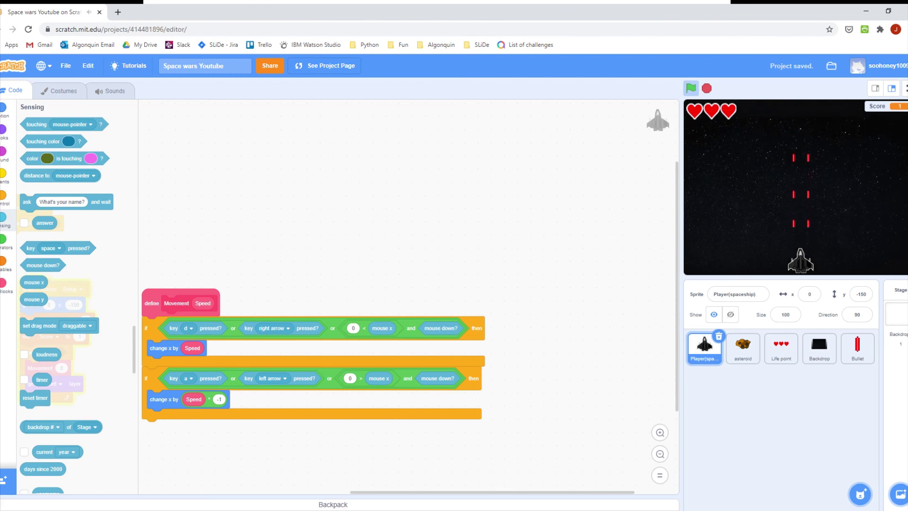
left_click(906, 88)
key("Left")
key("Right")
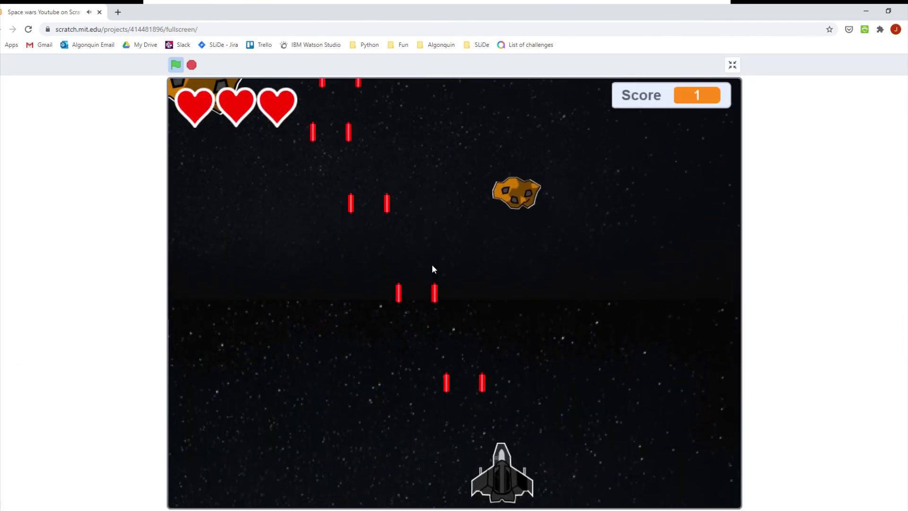
key("Left")
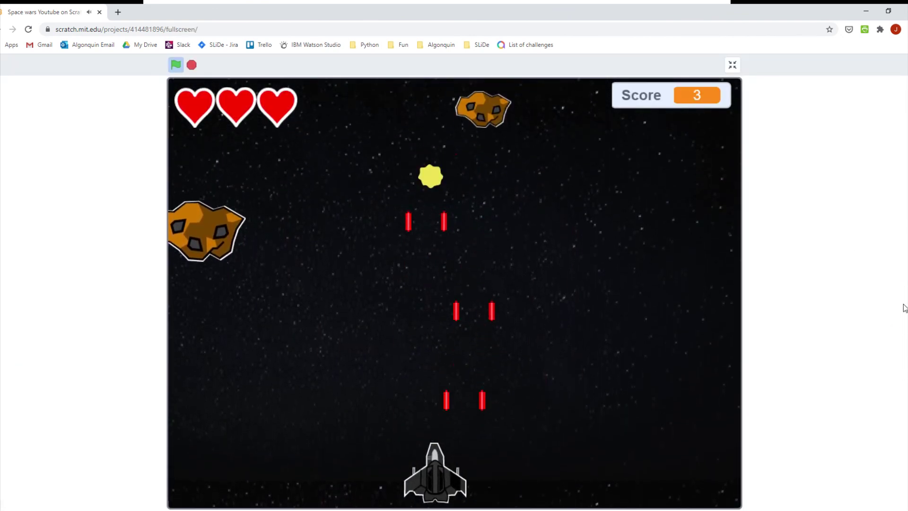
key("Left")
key("Right")
key("Left")
key("Right")
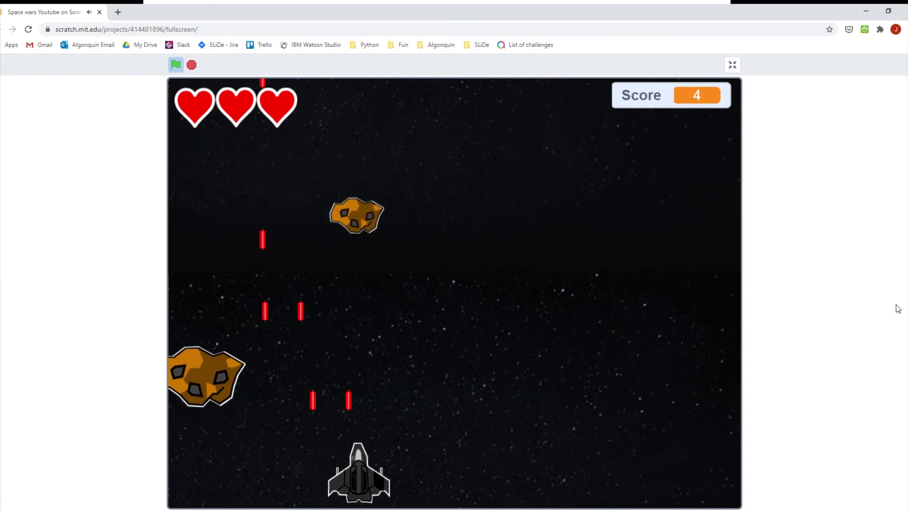
key("Left")
key("Right")
key("Left")
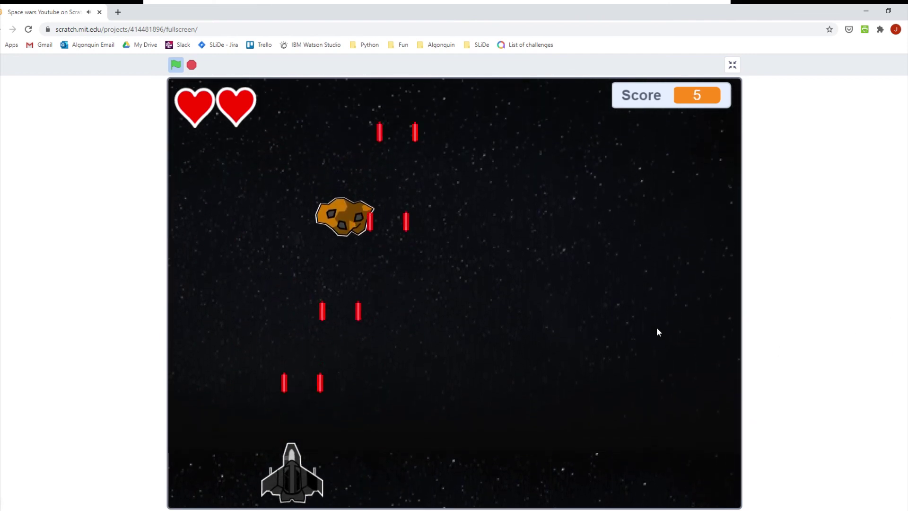
key("Right")
key("Left")
key("Right")
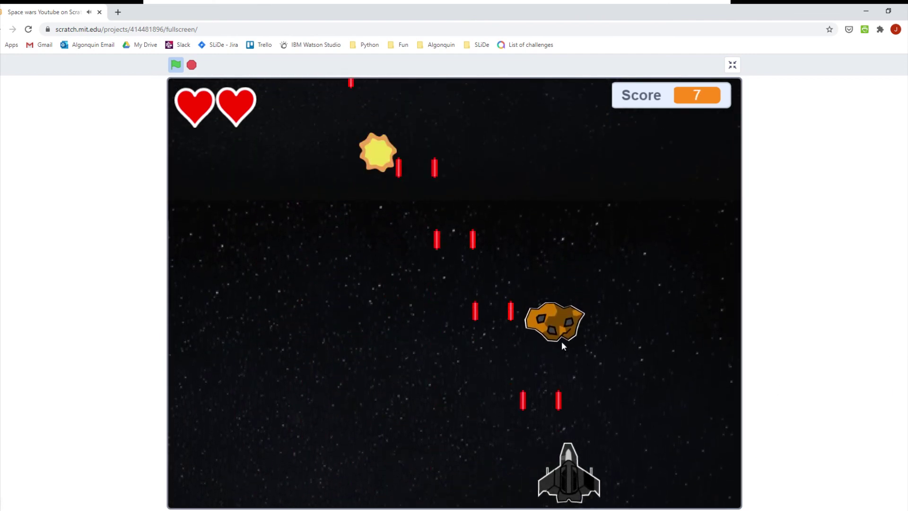
key("Left")
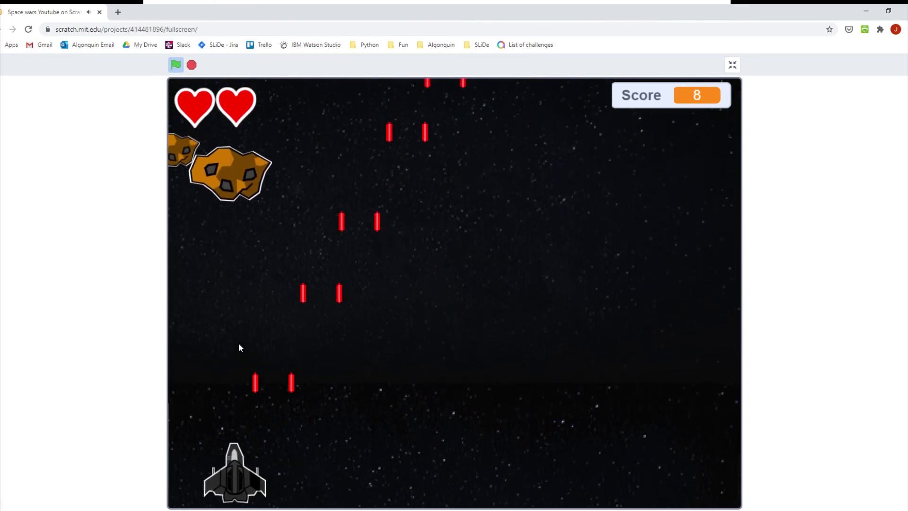
key("Right")
key("Left")
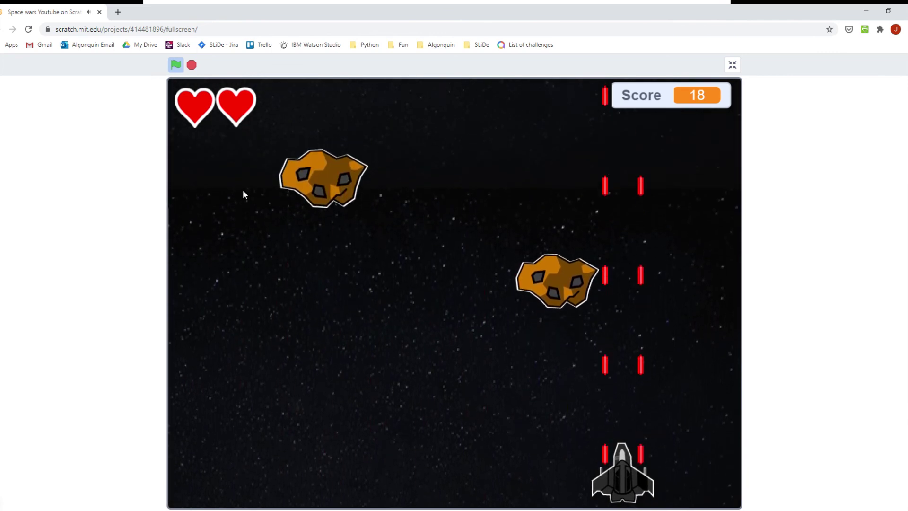
left_click(191, 65)
left_click(733, 65)
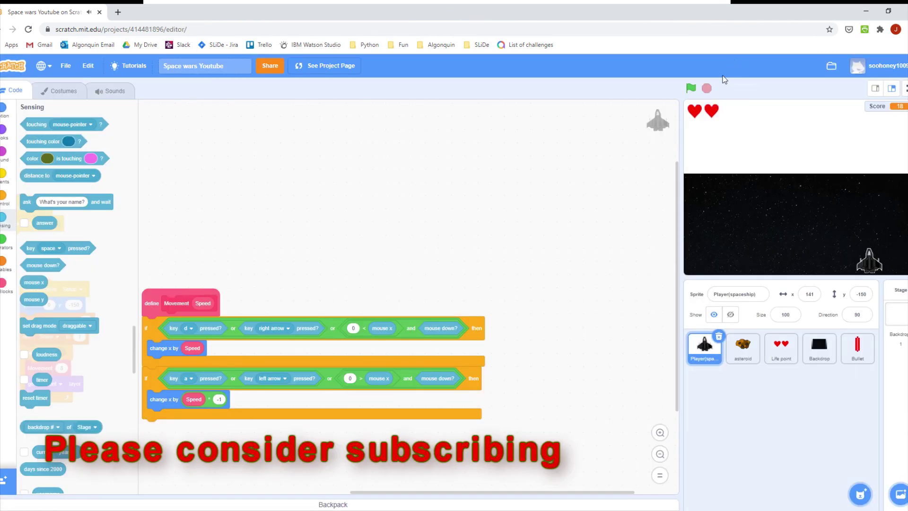